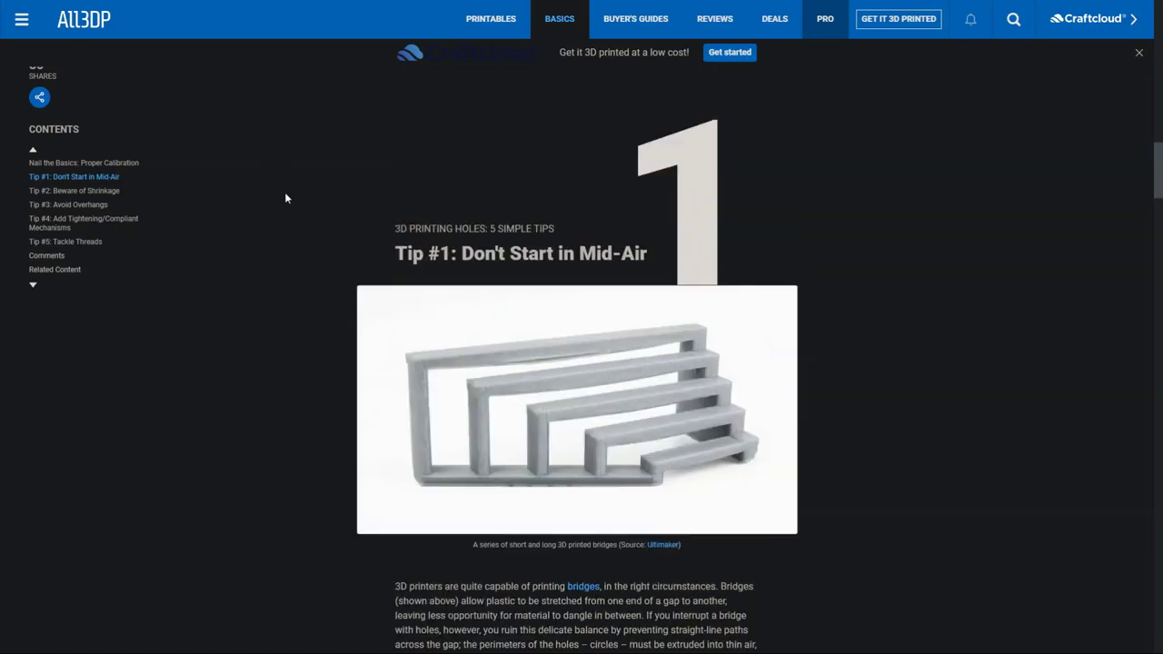
# Step: Read the "3D Printing Holes: 5 Simple Tips" article from its introduction through the calibration section and Tip #1
pyautogui.scroll(15, 284, 191)
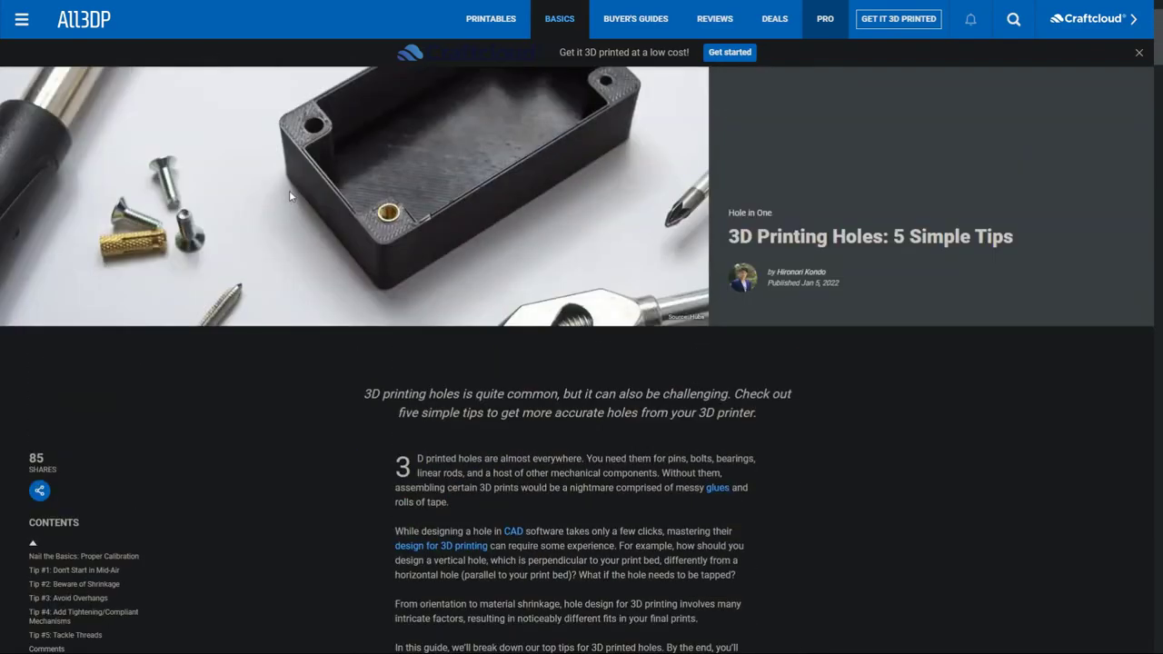
pyautogui.scroll(2, 498, 207)
pyautogui.scroll(-4, 776, 299)
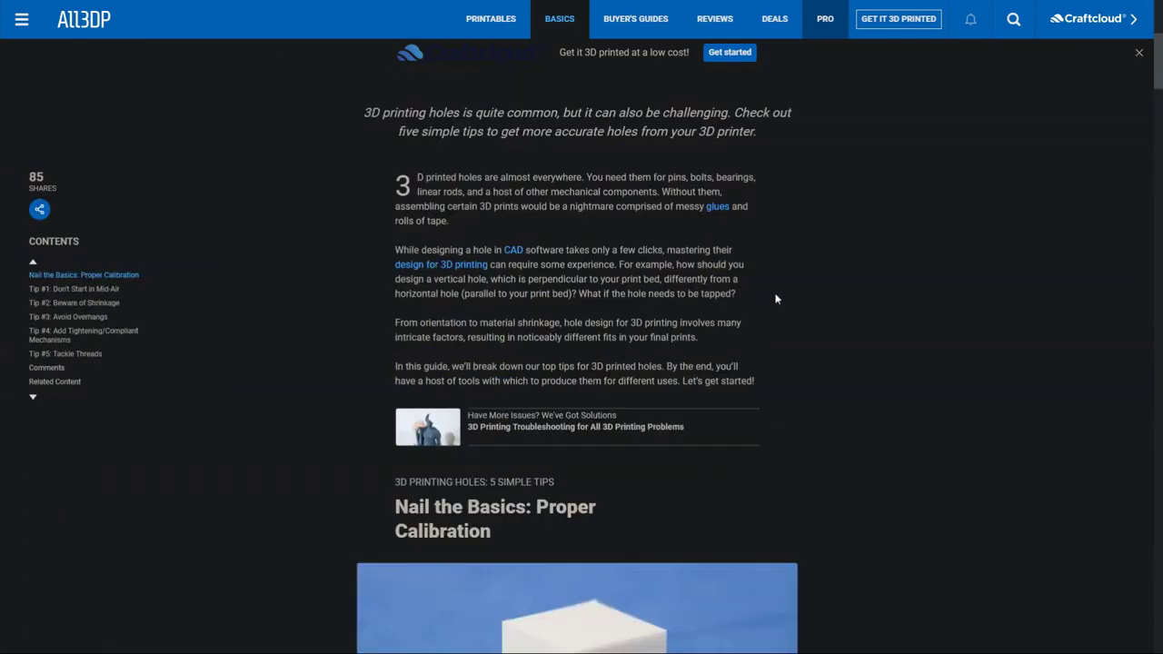
pyautogui.scroll(-3, 677, 316)
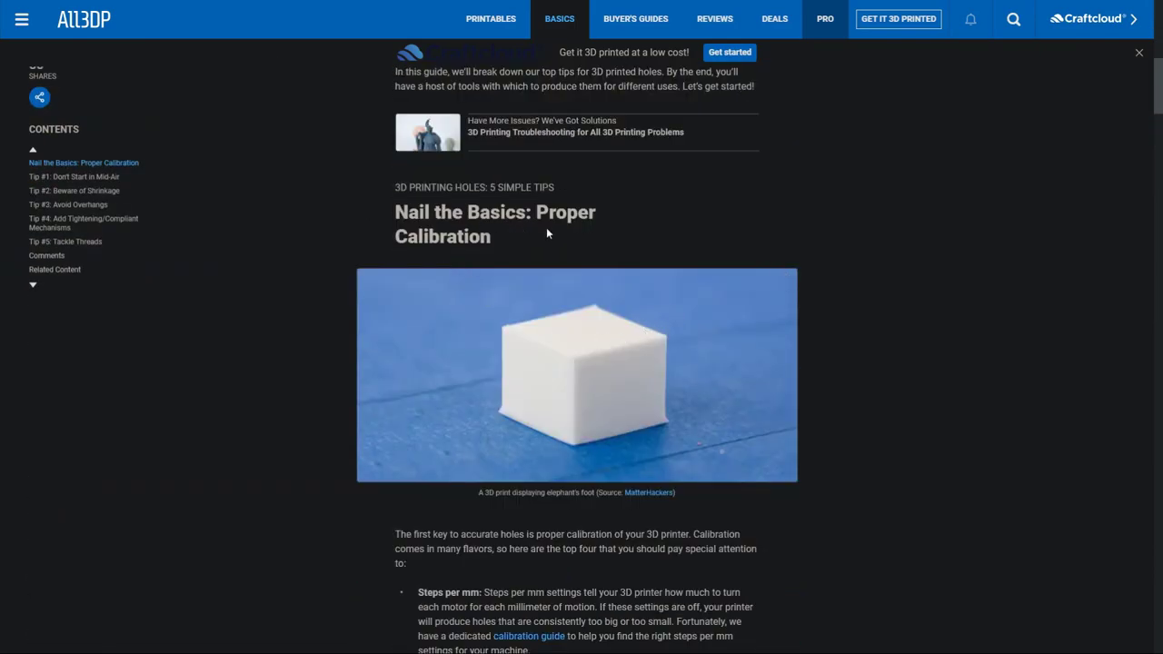
pyautogui.moveTo(541, 215); pyautogui.dragTo(557, 238)
pyautogui.scroll(-6, 558, 244)
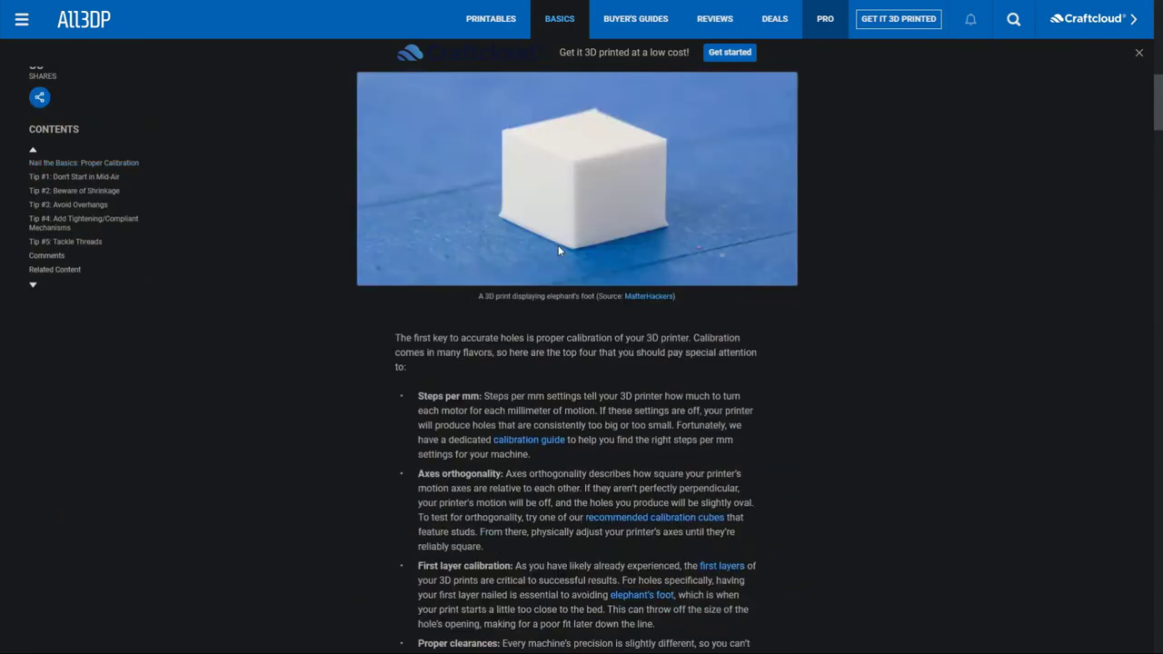
pyautogui.scroll(-10, 560, 251)
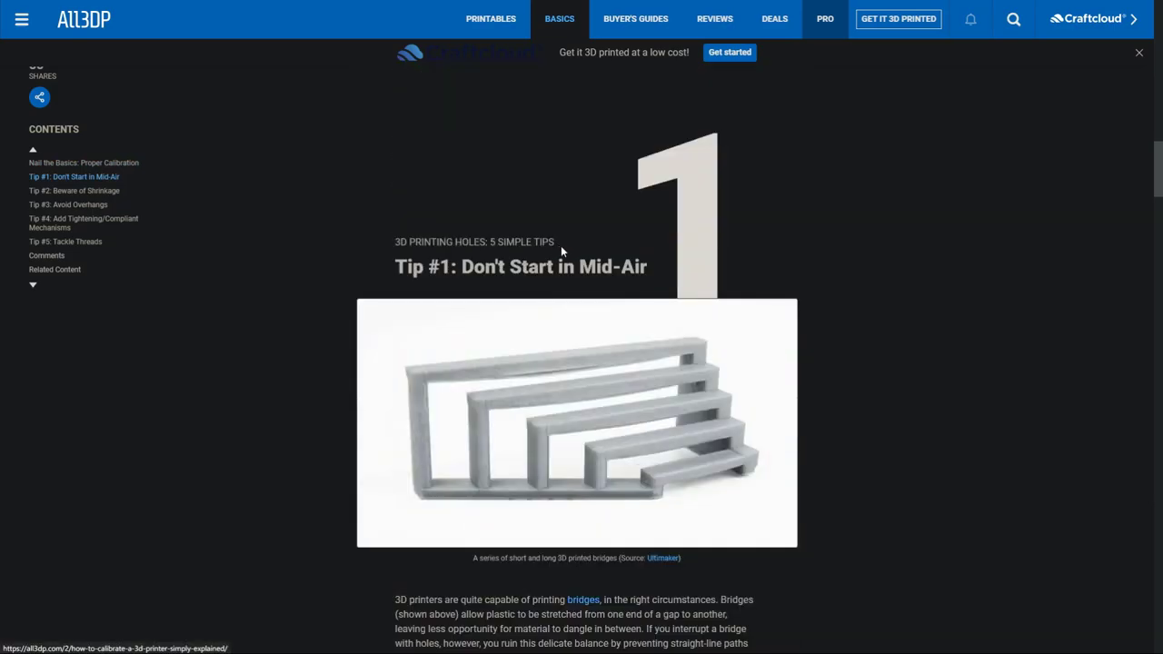
pyautogui.scroll(-5, 564, 258)
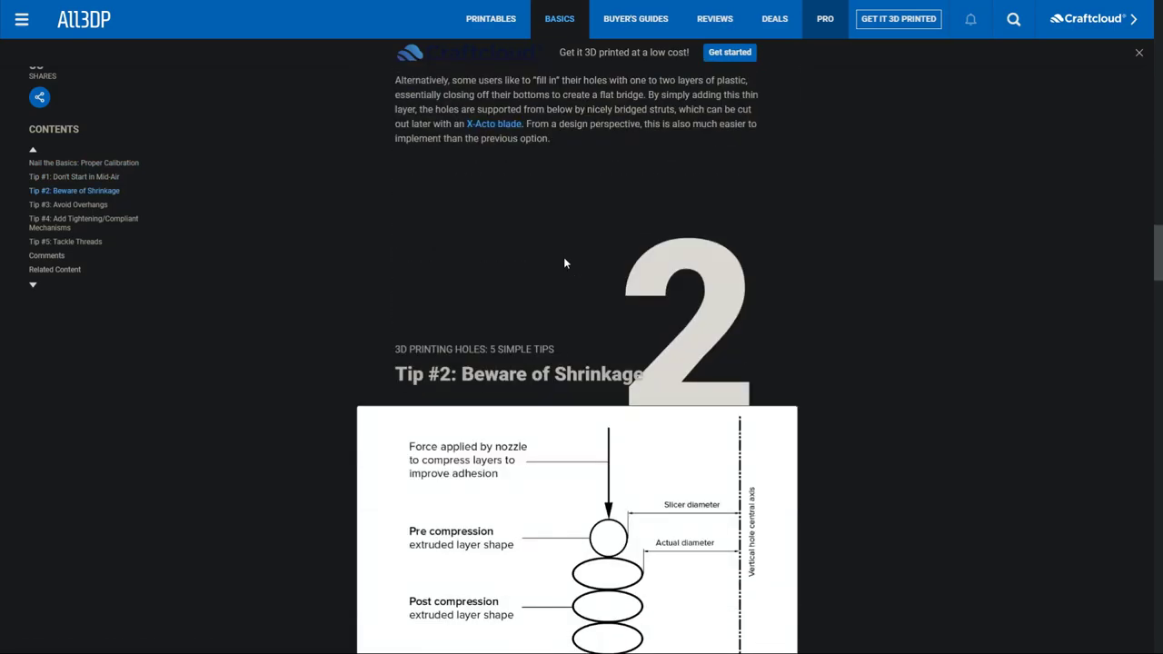
# Step: Read Tip #2 on shrinkage and Tip #3 on overhangs, highlighting the "Beware of Shrinkage" heading
pyautogui.moveTo(558, 283); pyautogui.dragTo(653, 279)
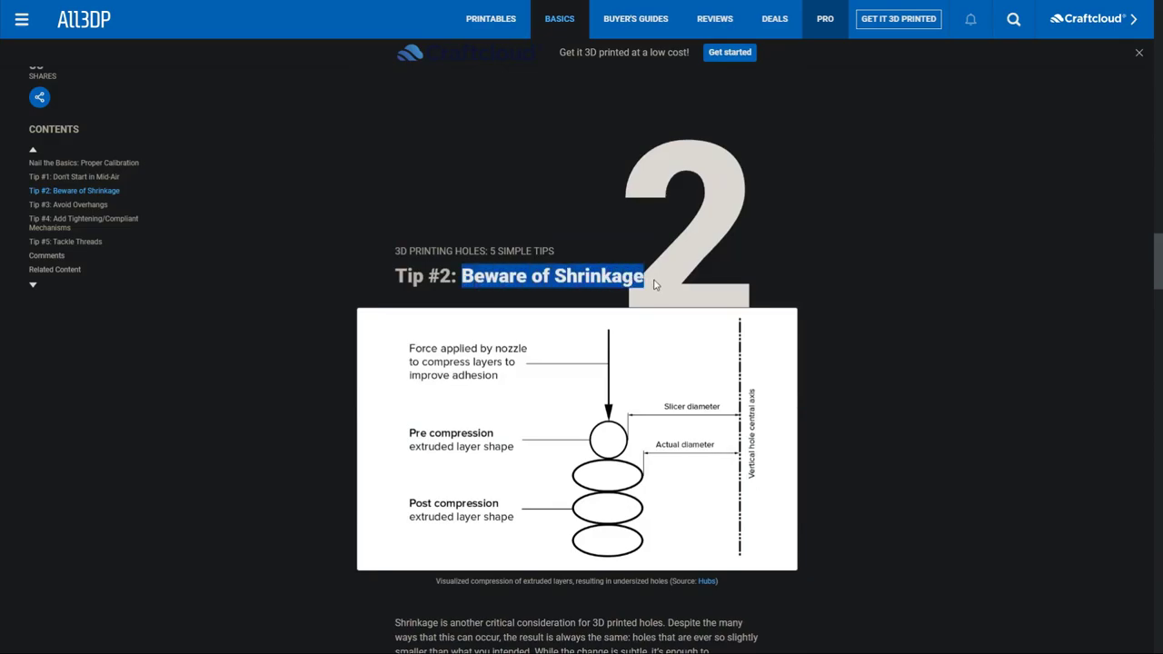
pyautogui.scroll(-11, 653, 279)
pyautogui.scroll(-1, 655, 279)
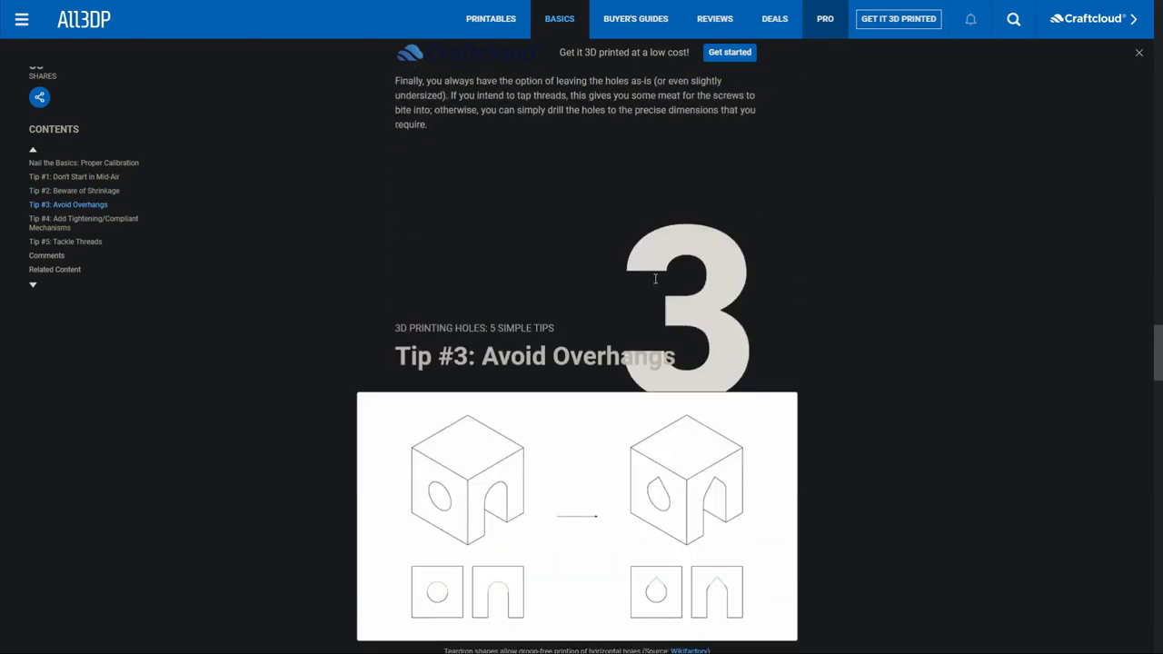
pyautogui.scroll(-1, 650, 281)
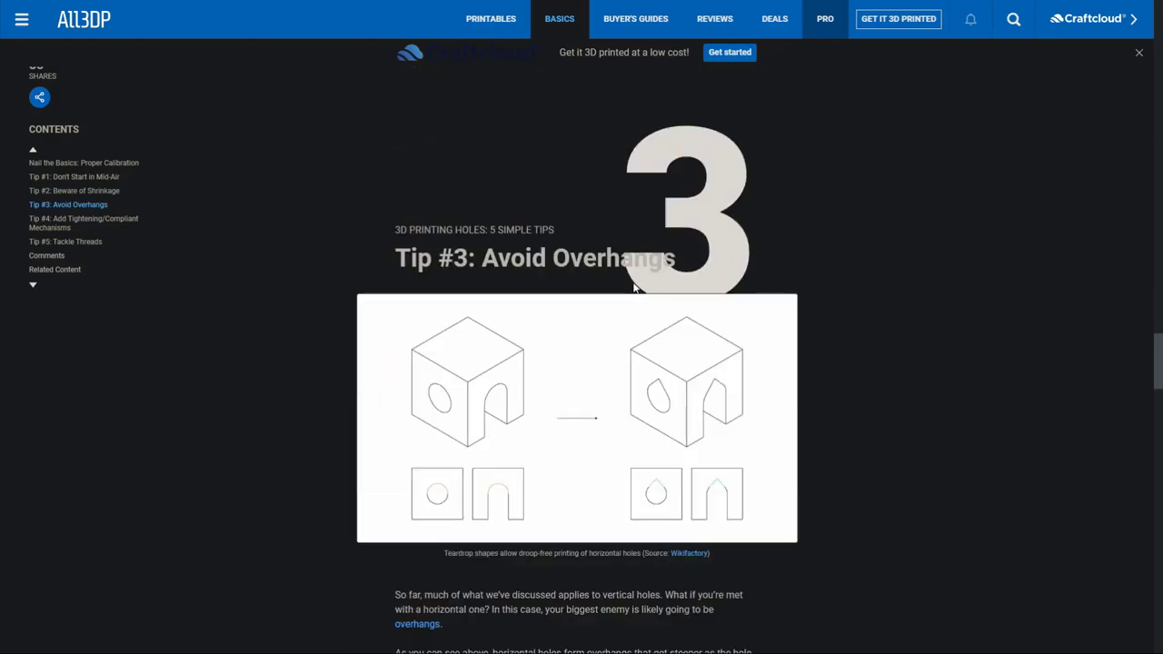
pyautogui.scroll(-5, 600, 292)
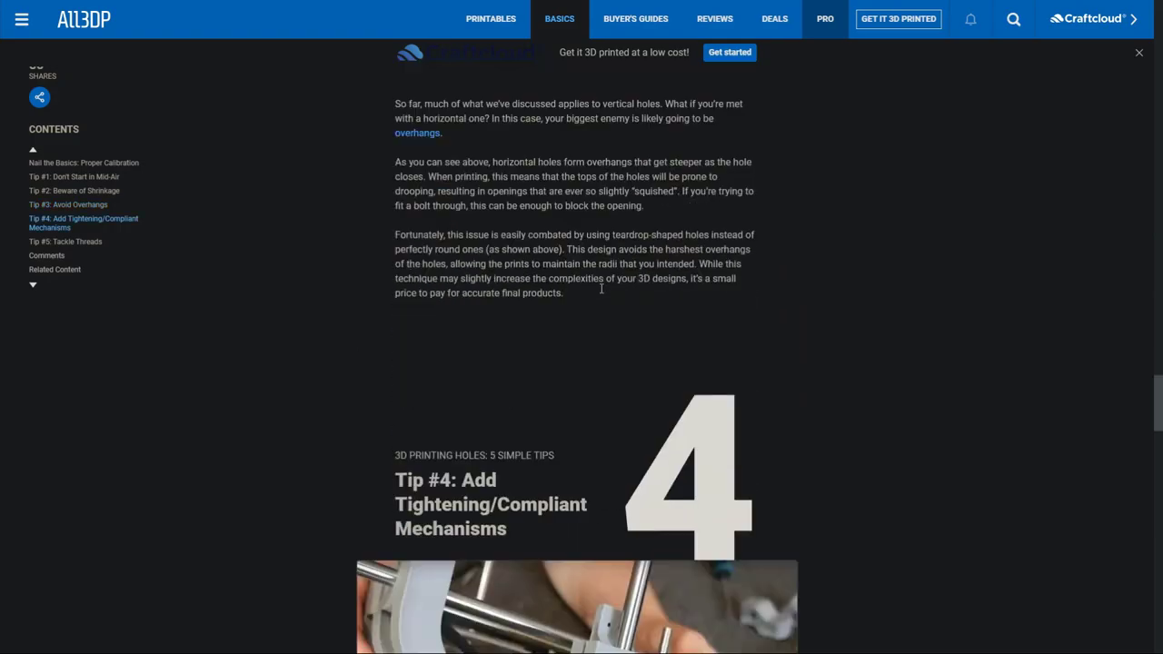
pyautogui.scroll(-3, 601, 293)
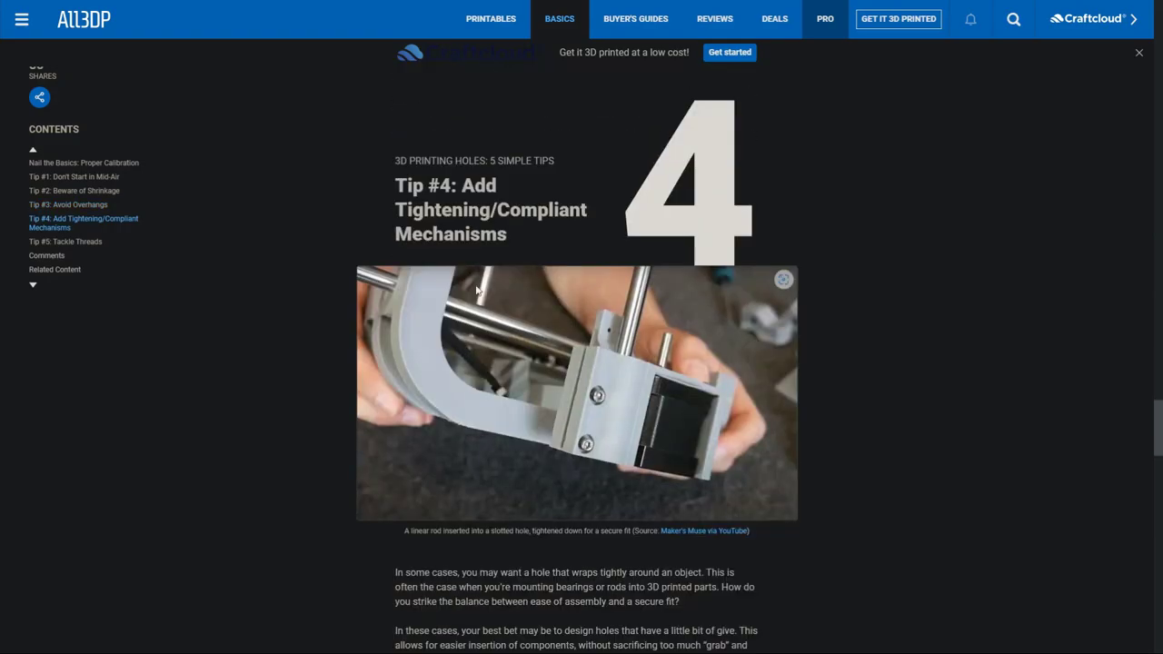
# Step: Review Tip #4 on tightening/compliant mechanisms and Tip #5 on threads, highlighting the "Tackle Threads" heading
pyautogui.moveTo(473, 190); pyautogui.dragTo(526, 233)
pyautogui.scroll(-7, 529, 234)
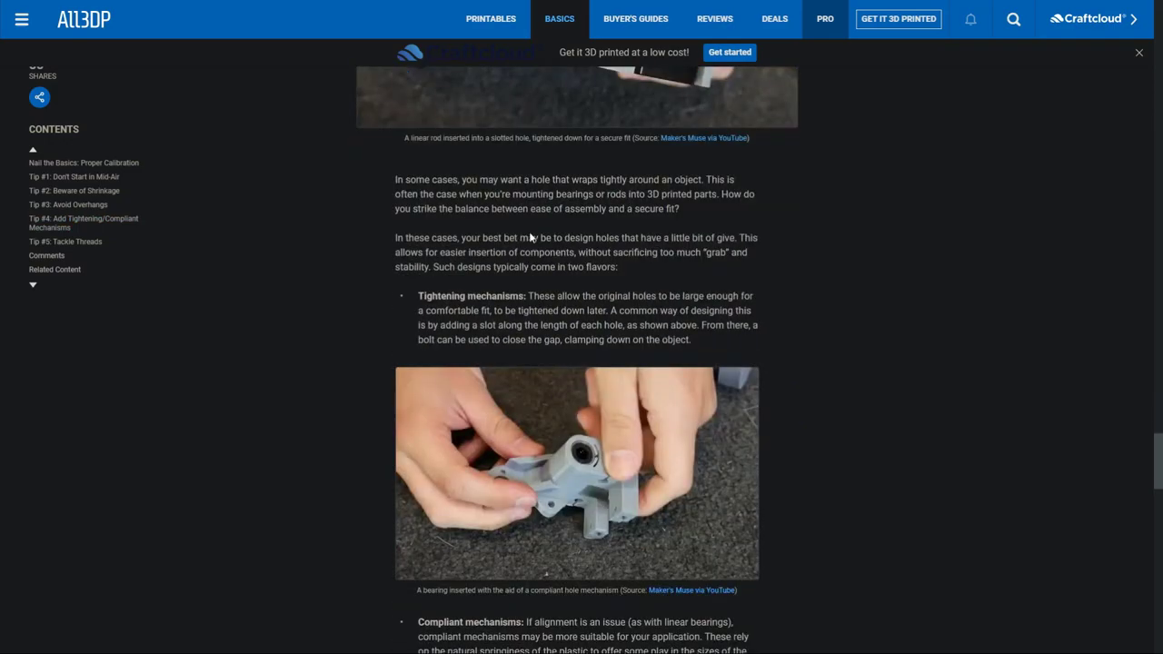
pyautogui.scroll(-3, 529, 233)
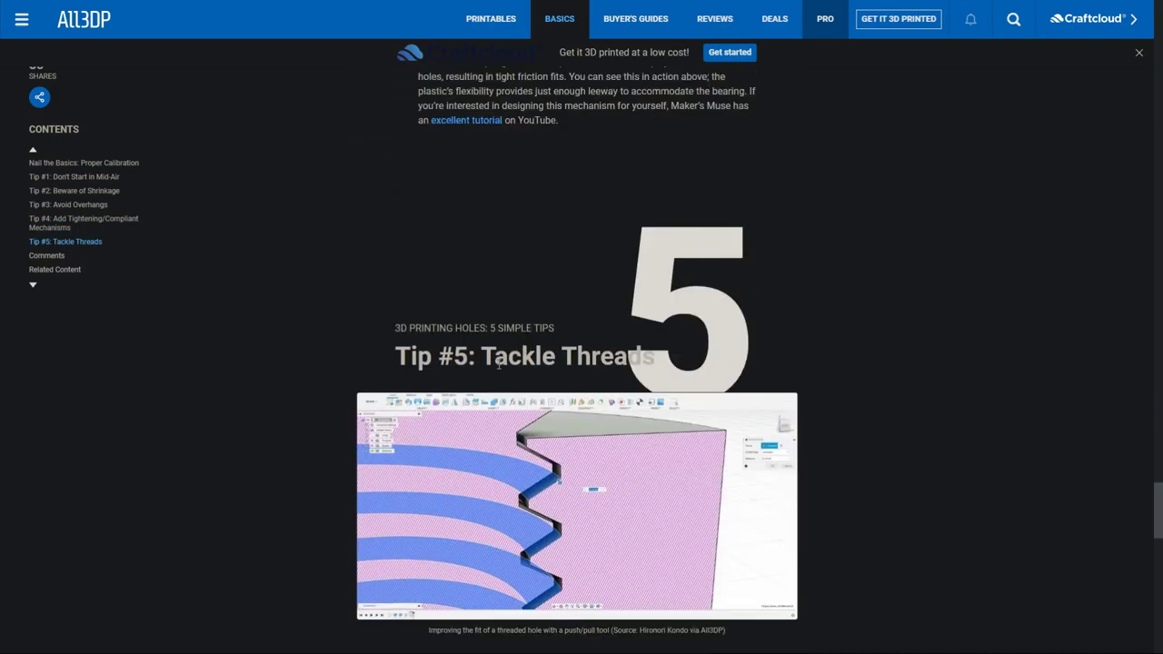
pyautogui.moveTo(492, 361); pyautogui.dragTo(641, 356)
pyautogui.scroll(-1, 641, 347)
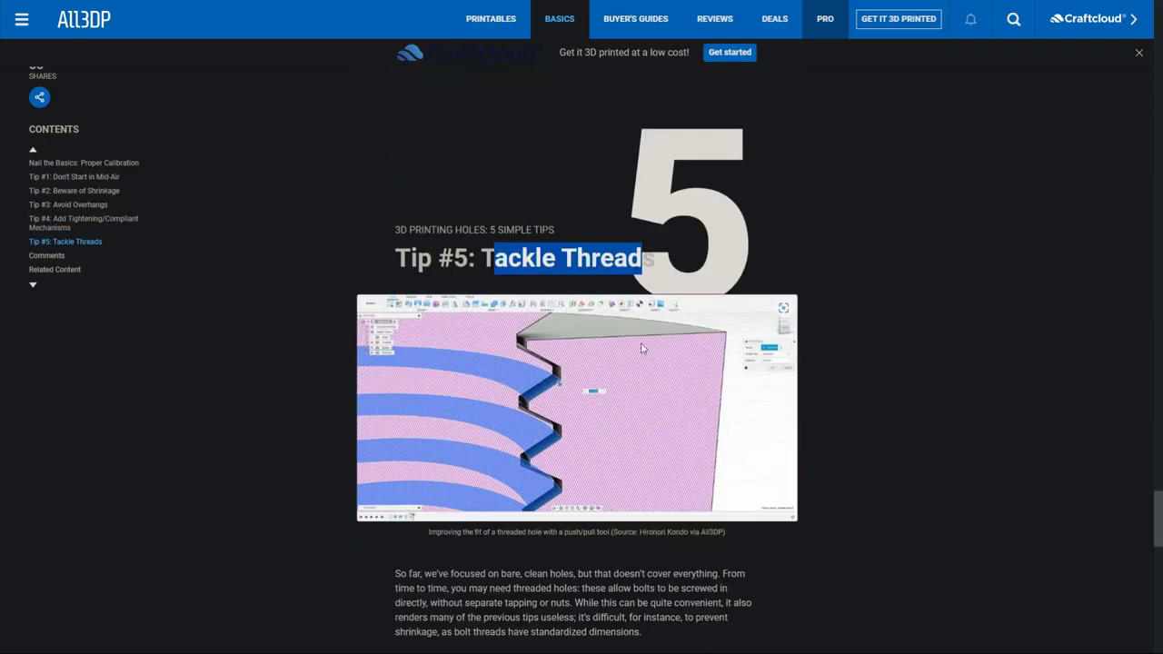
pyautogui.scroll(-3, 640, 345)
pyautogui.scroll(-1, 640, 341)
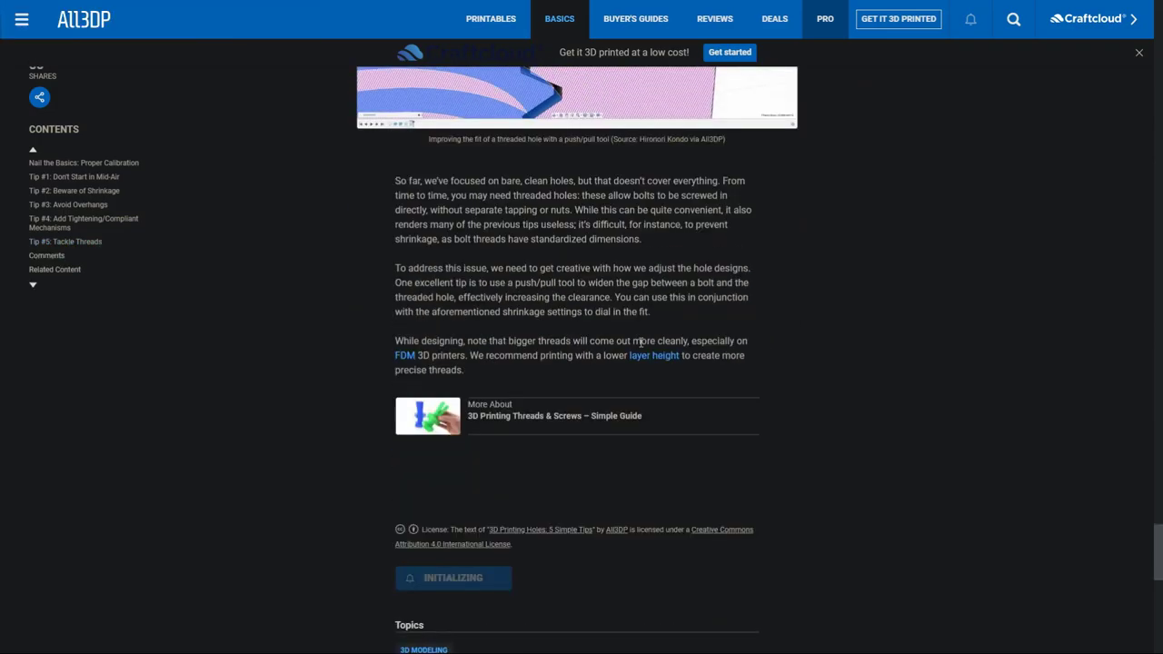
pyautogui.scroll(8, 641, 342)
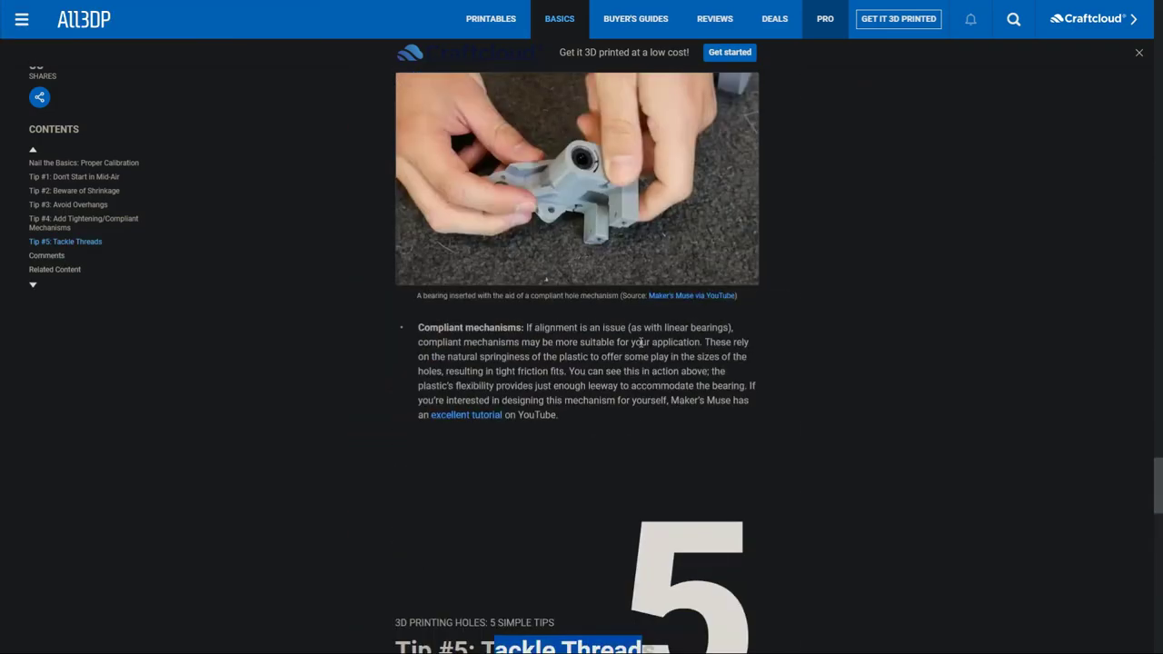
pyautogui.scroll(5, 640, 342)
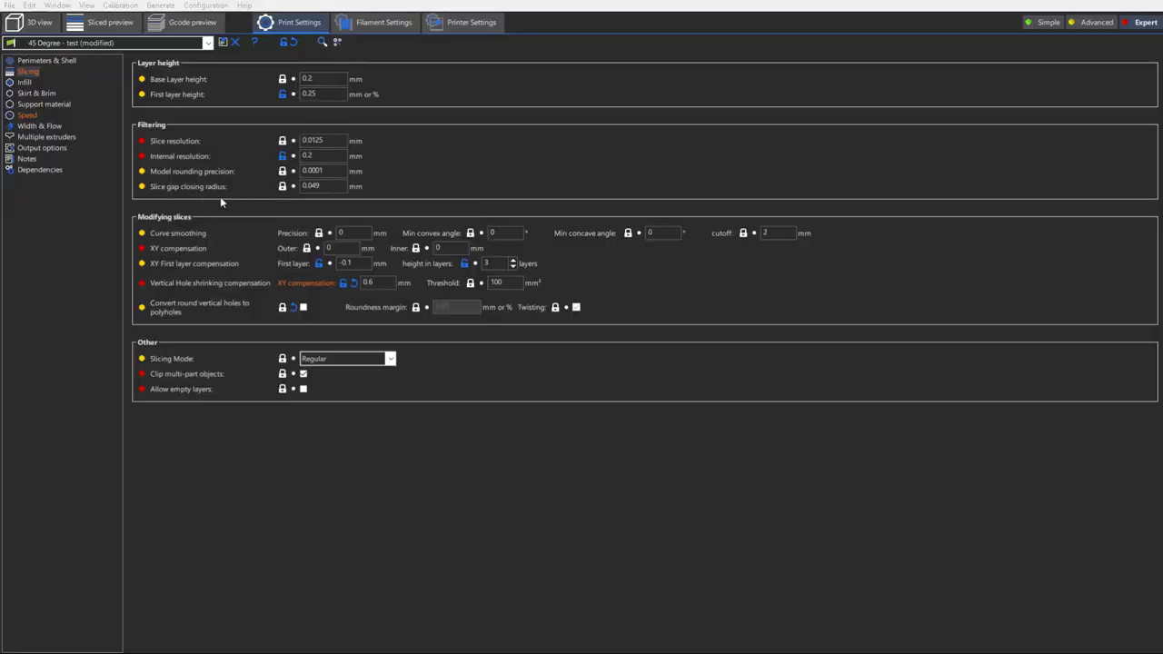
# Step: In SuperSlicer, set the XY compensation for vertical hole shrinking to 4 mm and show the G-code preview of HoleTest.stl
pyautogui.moveTo(313, 283)
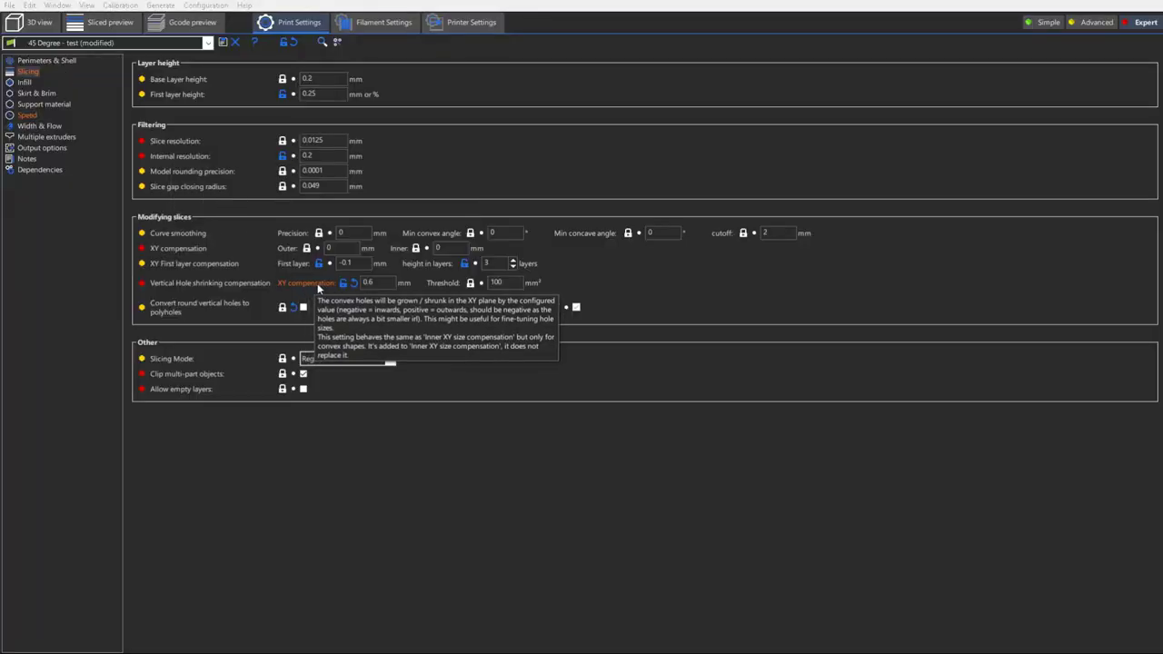
pyautogui.click(366, 282)
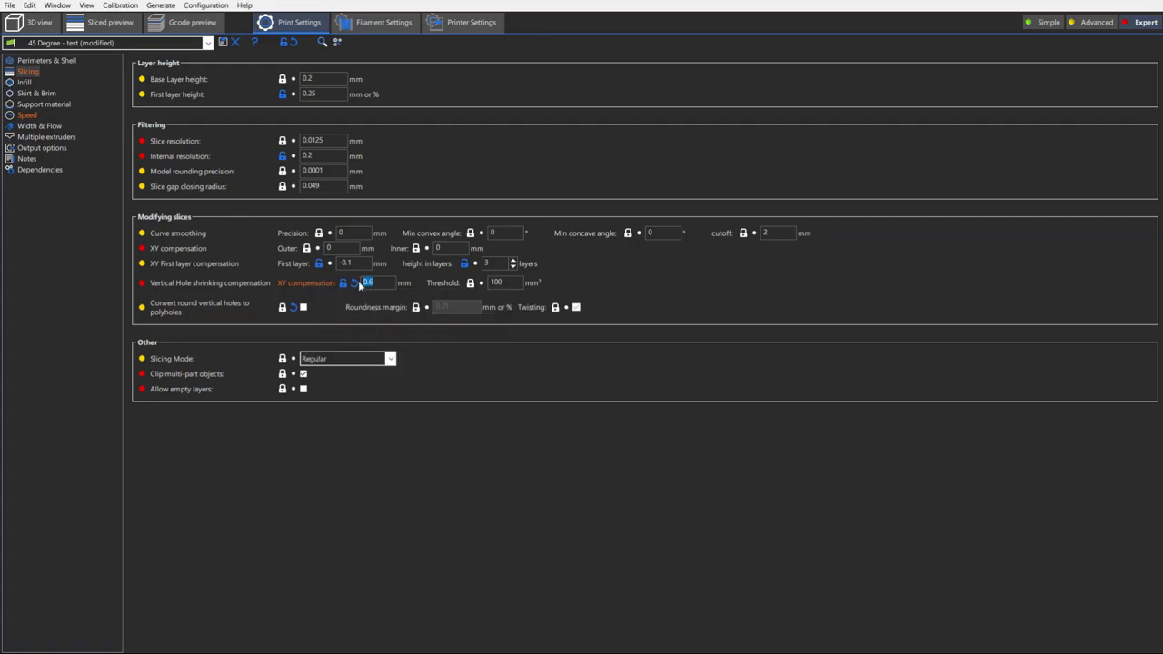
pyautogui.write('4')
pyautogui.click(46, 25)
pyautogui.click(199, 23)
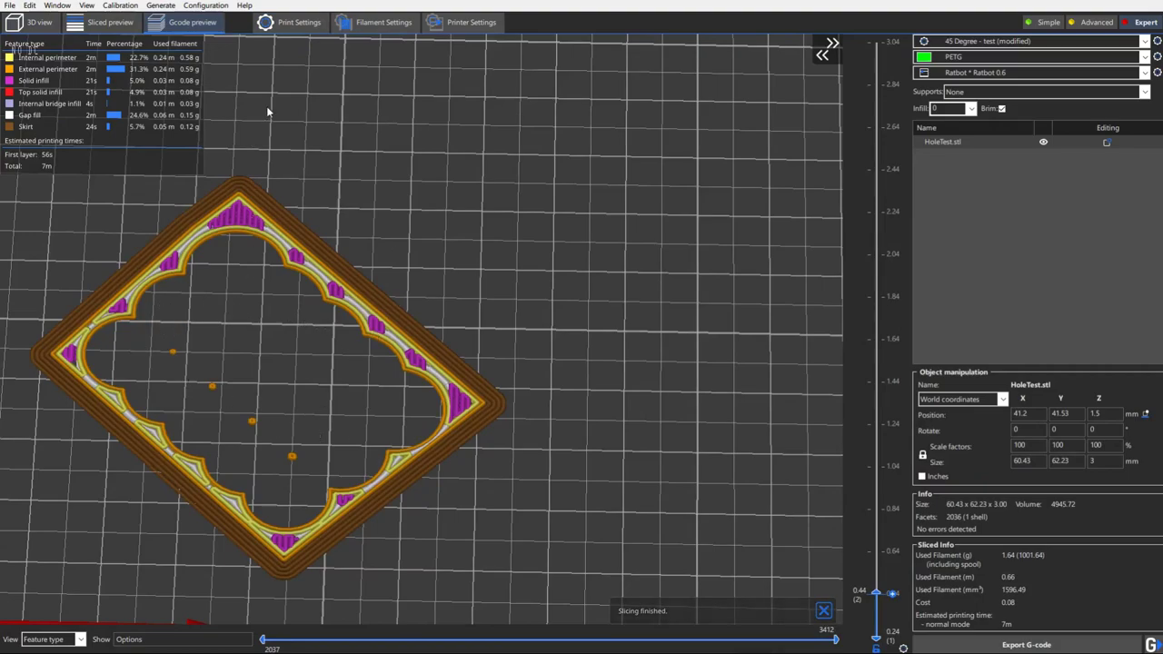
# Step: Set the XY compensation for vertical hole shrinking to 0 mm and slice HoleTest.stl again
pyautogui.click(289, 21)
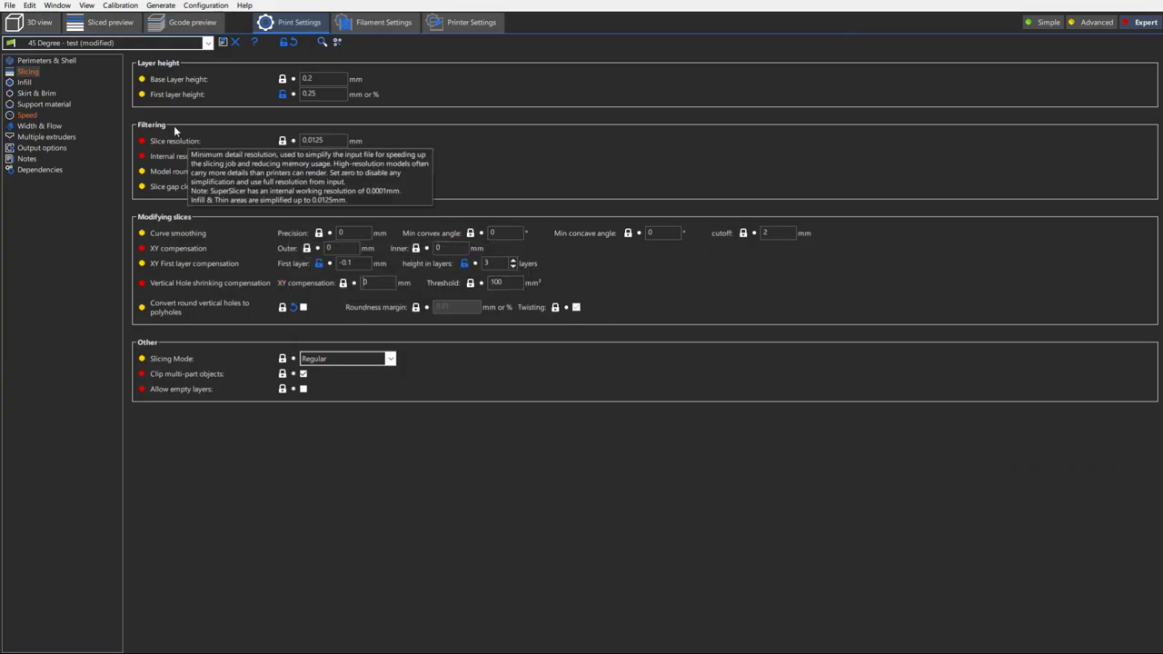
pyautogui.click(167, 24)
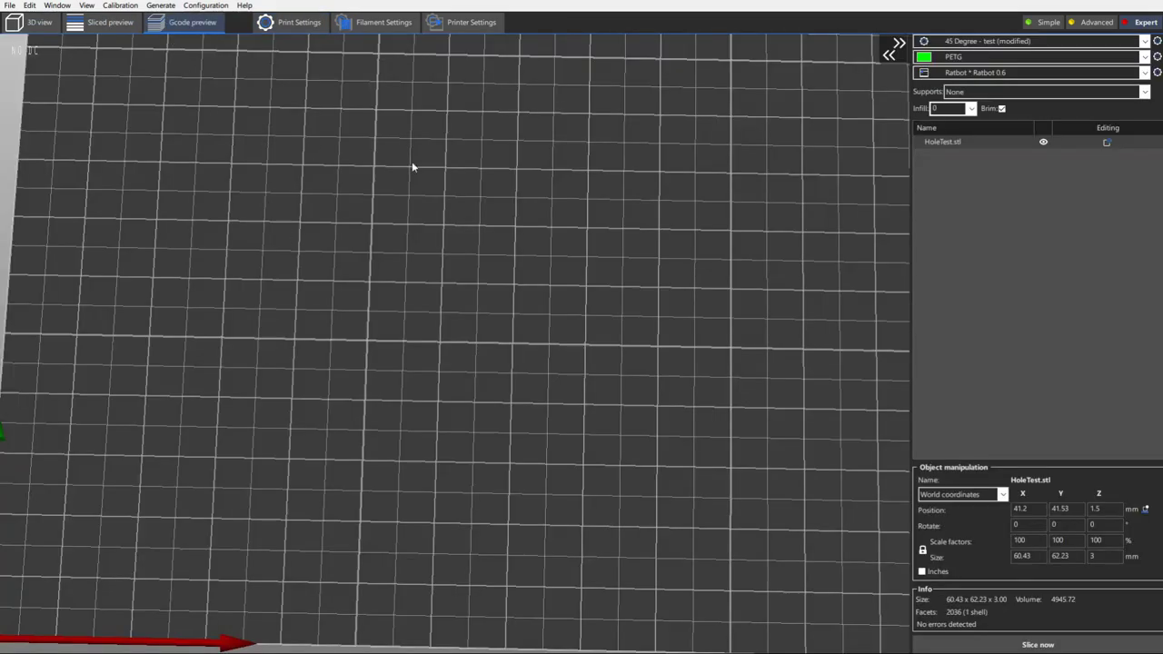
pyautogui.click(1018, 644)
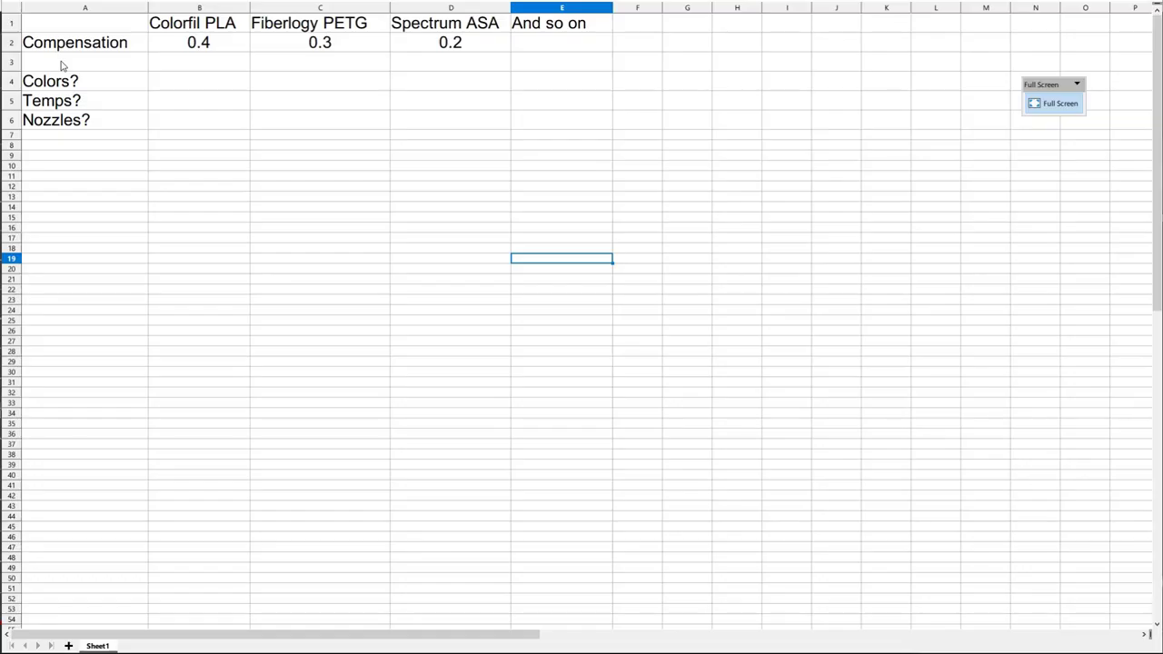
# Step: In the spreadsheet, examine the hole compensation recorded for each filament and the colour, temperature and nozzle notes
pyautogui.click(142, 148)
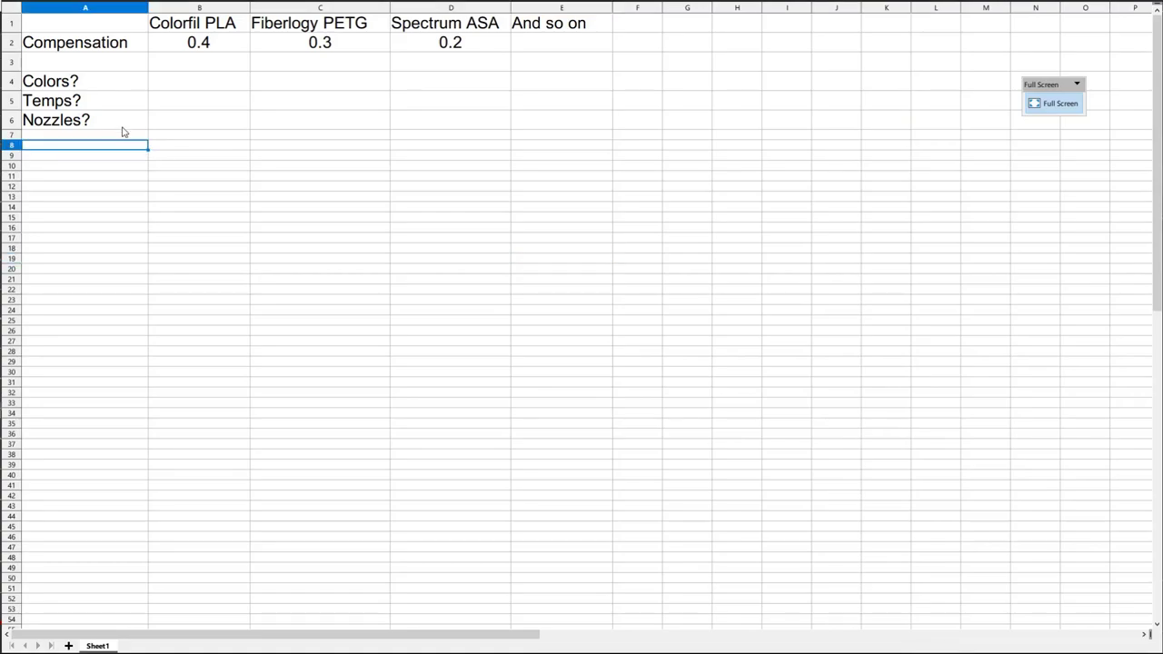
pyautogui.click(205, 28)
pyautogui.click(292, 31)
pyautogui.click(403, 27)
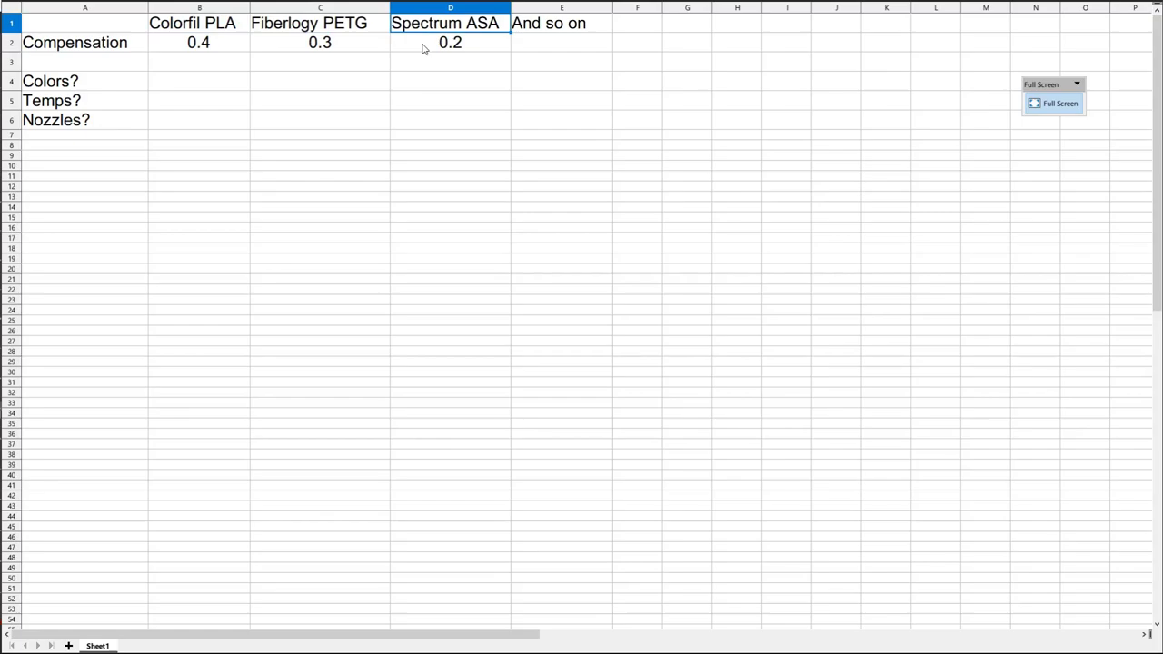
pyautogui.moveTo(392, 51); pyautogui.dragTo(221, 46)
pyautogui.click(86, 52)
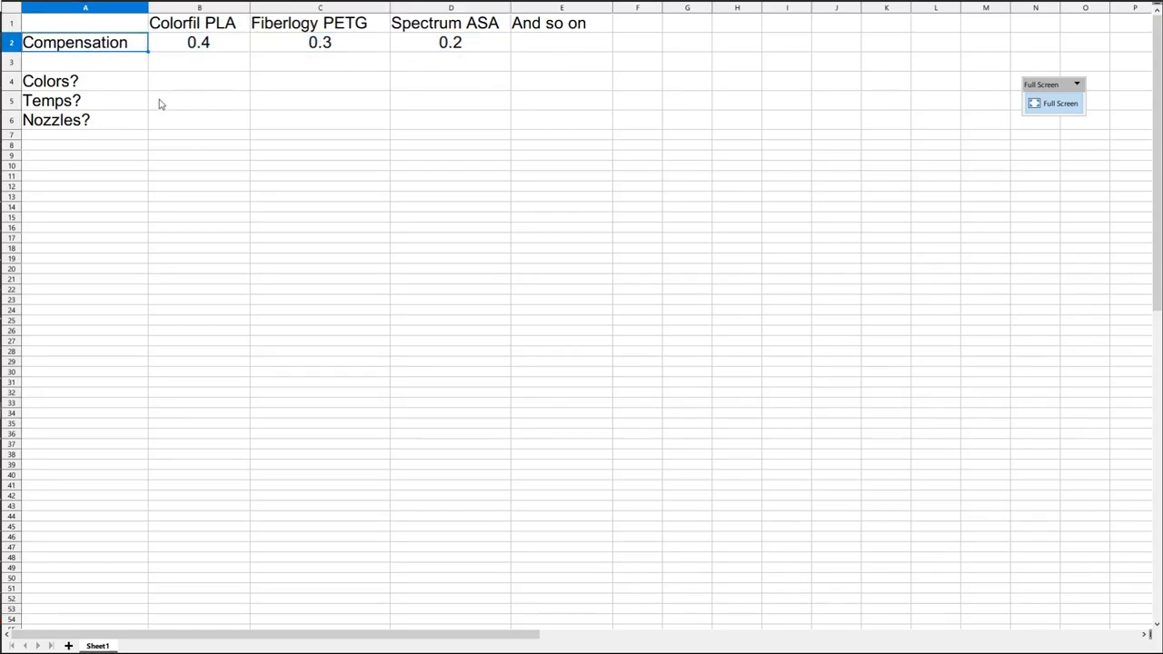
pyautogui.click(101, 86)
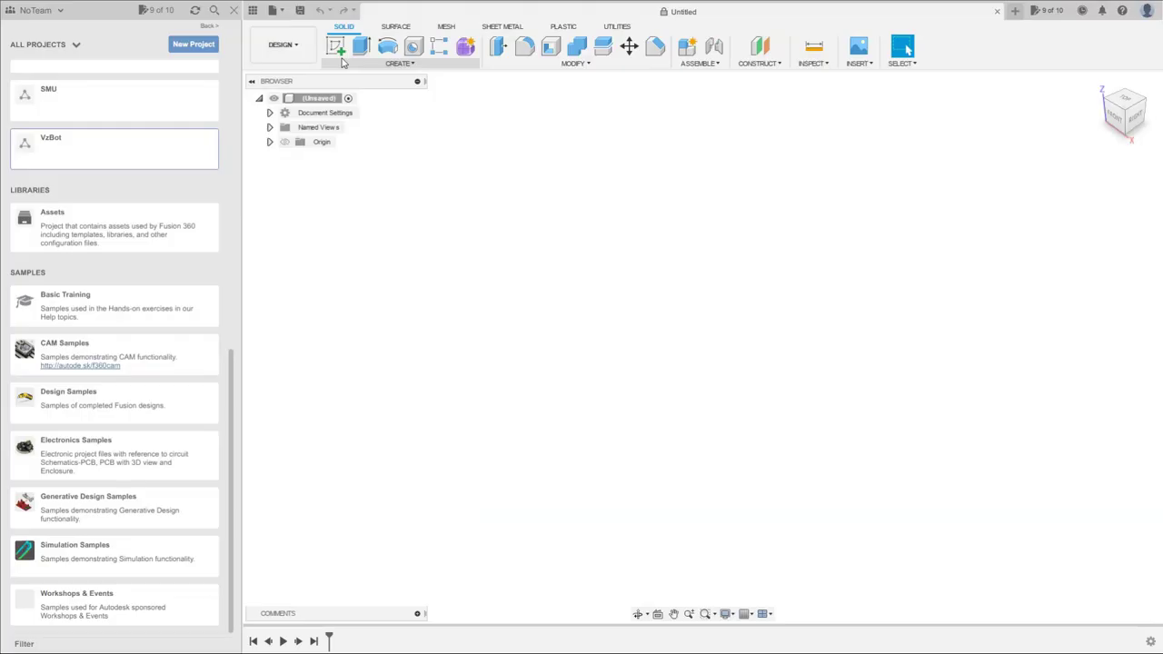
# Step: In Fusion 360, sketch a 3 mm circle at the origin and 4 mm and 5 mm circles along the horizontal axis
pyautogui.click(387, 47)
pyautogui.click(387, 46)
pyautogui.click(546, 379)
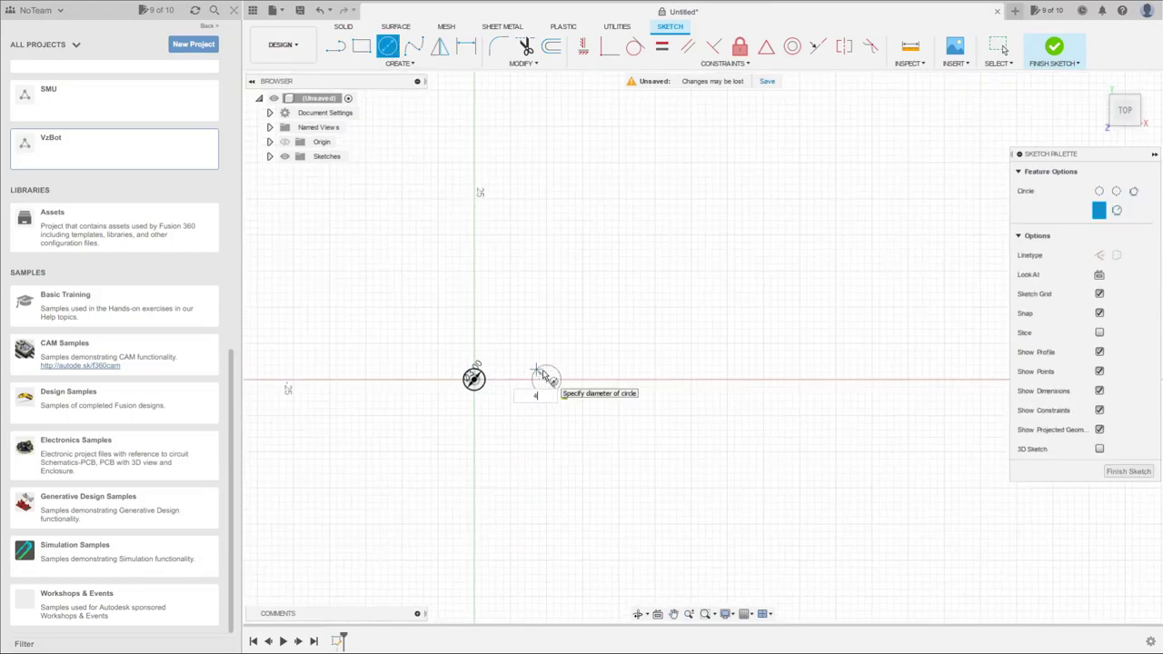
pyautogui.write('4')
pyautogui.press('Return')
pyautogui.click(387, 46)
pyautogui.click(619, 379)
pyautogui.write('5')
pyautogui.press('Return')
# Step: Dimension the horizontal centre distance between the 3 mm and 4 mm circles and set it to 6 mm
pyautogui.click(526, 417)
pyautogui.write('5')
pyautogui.press('Return')
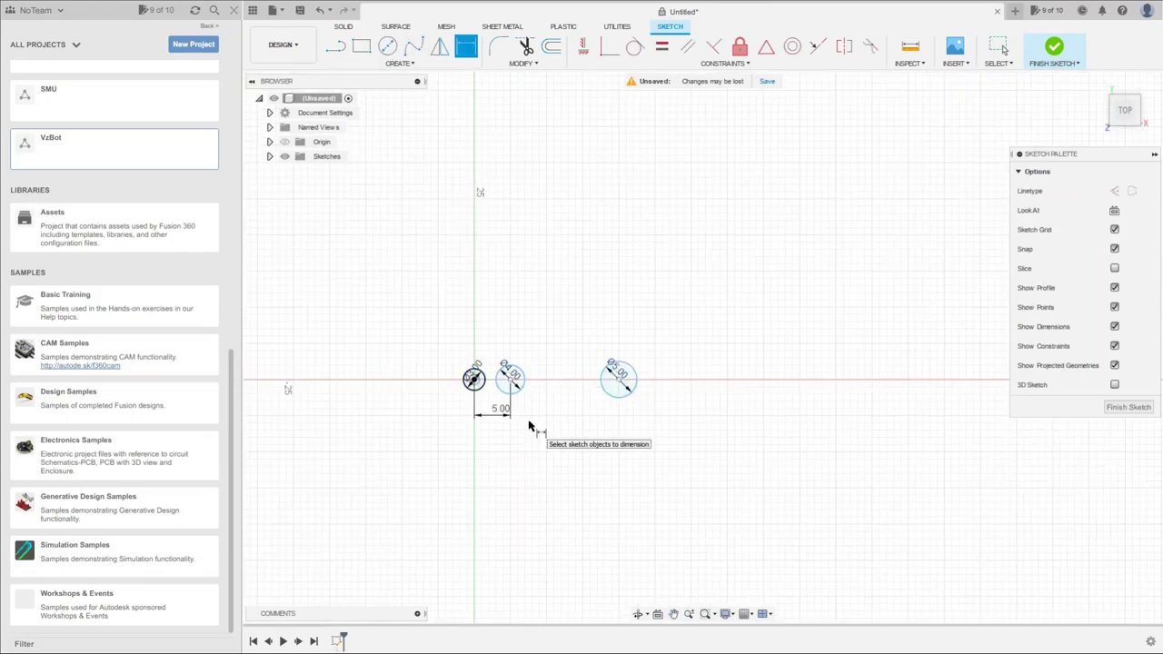
pyautogui.doubleClick(495, 408)
pyautogui.write('6')
pyautogui.press('Return')
# Step: Dimension the horizontal centre distance between the 4 mm and 5 mm circles and set it to 7 mm
pyautogui.click(517, 380)
pyautogui.click(619, 380)
pyautogui.scroll(2, 570, 400)
pyautogui.doubleClick(563, 415)
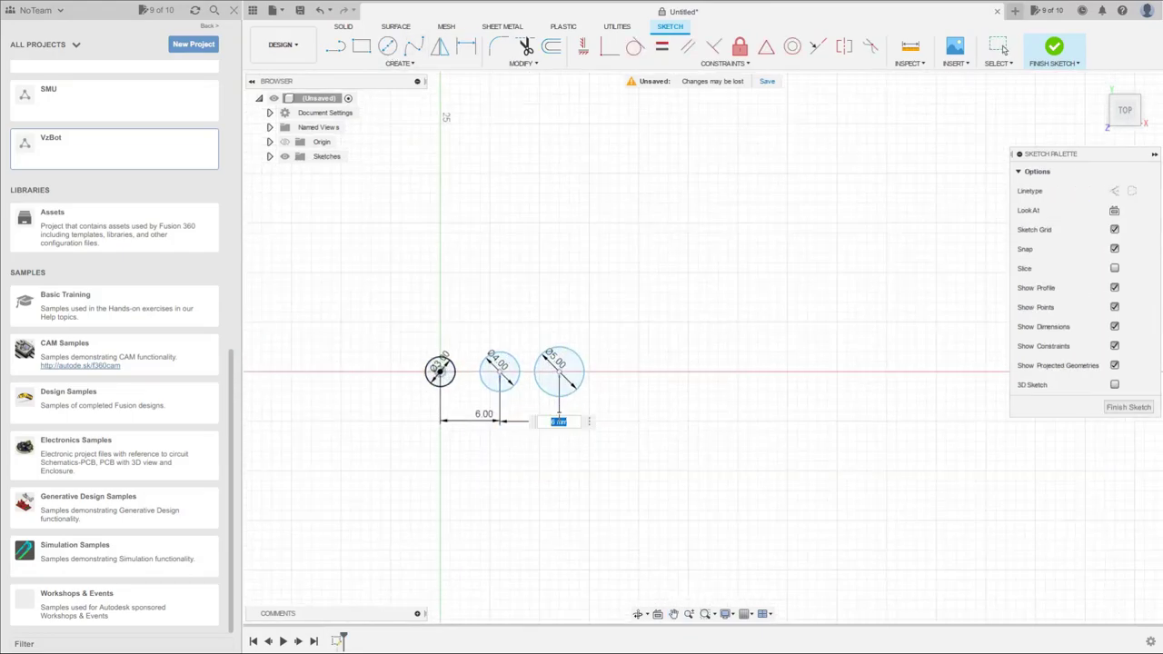
pyautogui.write('7')
pyautogui.press('Return')
# Step: Sketch 3.1 mm and 3.2 mm circles on the vertical axis, stacked above the 3 mm circle
pyautogui.click(386, 46)
pyautogui.click(439, 321)
pyautogui.write('3.1')
pyautogui.press('Return')
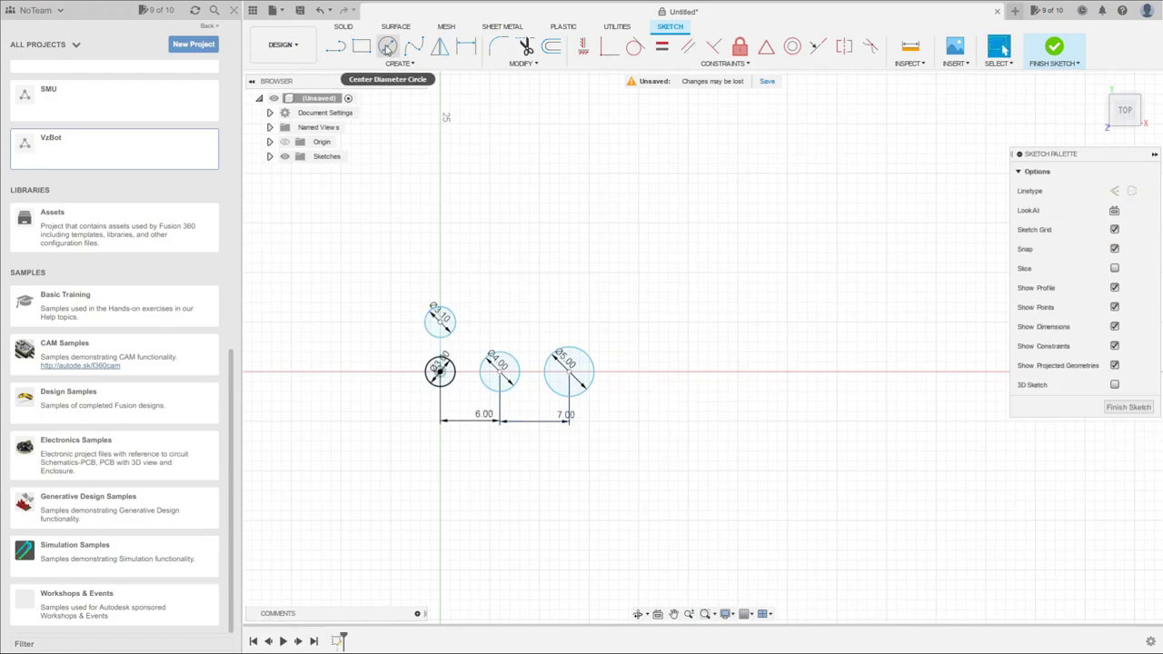
pyautogui.click(387, 47)
pyautogui.click(440, 272)
pyautogui.write('3.2')
pyautogui.press('Return')
# Step: Add 3.3 mm and 3.4 mm circles on the vertical axis above the 3.2 mm circle
pyautogui.write('.3')
pyautogui.press('Return')
pyautogui.moveTo(524, 180); pyautogui.dragTo(527, 228, button='middle')
pyautogui.press('c')
pyautogui.click(442, 211)
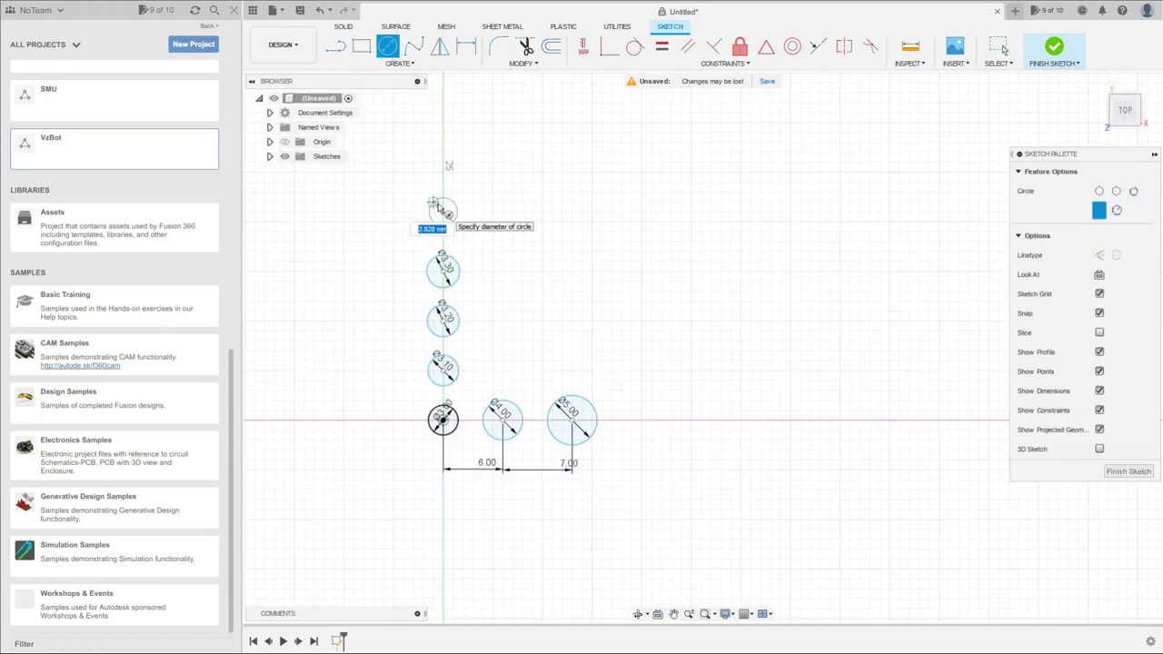
pyautogui.write('3.4')
pyautogui.press('Return')
# Step: Sketch 4.1 mm and 4.2 mm circles in a column above the 4 mm circle
pyautogui.press('c')
pyautogui.click(503, 360)
pyautogui.write('4.1')
pyautogui.press('Return')
pyautogui.press('c')
pyautogui.click(492, 301)
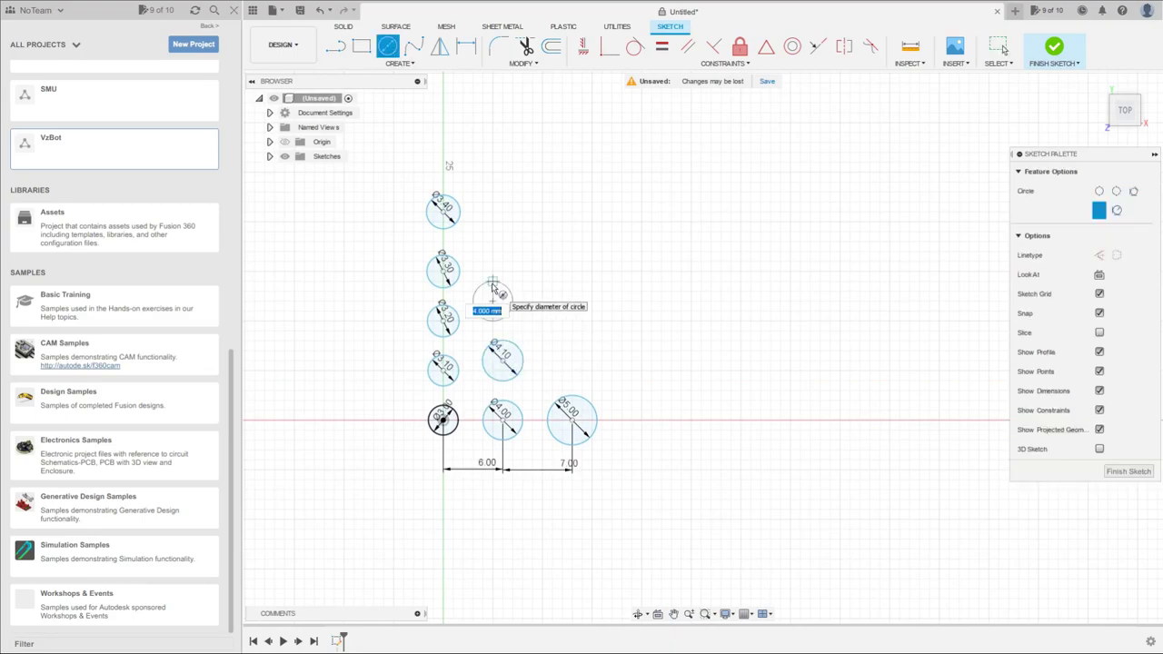
pyautogui.write('4.2')
pyautogui.press('Return')
# Step: Add 4.3 mm and 4.4 mm circles in the column above the 4.2 mm circle
pyautogui.press('c')
pyautogui.press('c')
pyautogui.click(502, 202)
pyautogui.write('4.4')
pyautogui.press('Return')
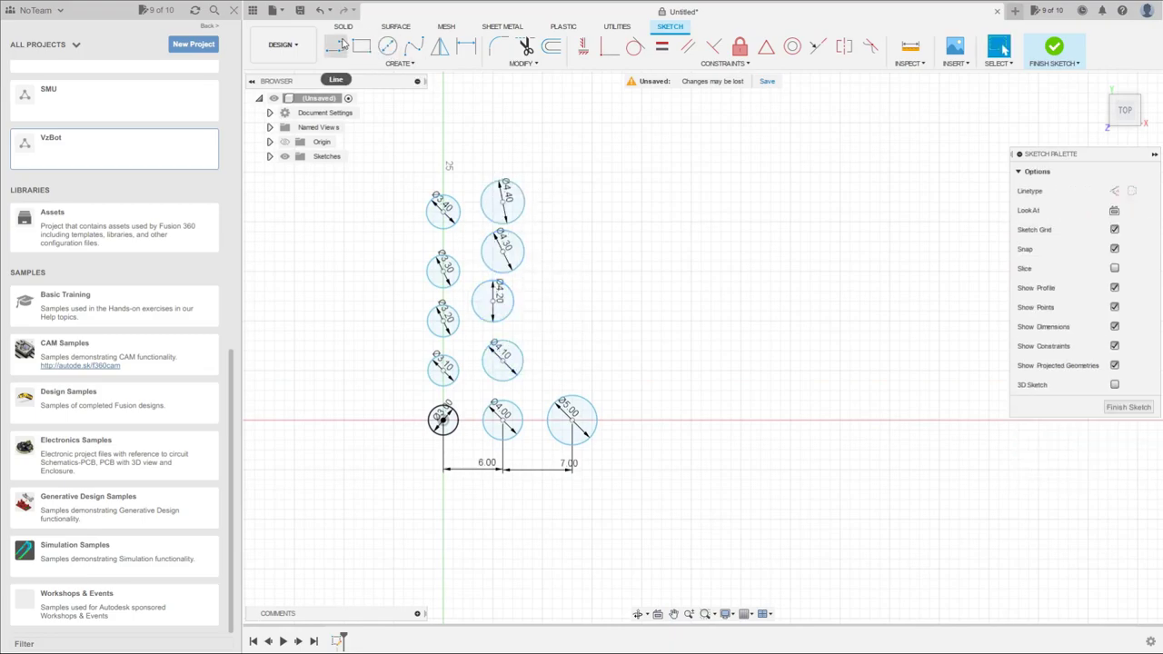
# Step: Draw vertical construction lines upward from the centres of the 4 mm and 5 mm circles, reaching past the topmost circles
pyautogui.click(335, 46)
pyautogui.press('x')
pyautogui.click(502, 420)
pyautogui.click(503, 132)
pyautogui.click(572, 420)
pyautogui.click(571, 134)
pyautogui.press('Escape')
# Step: Dimension the 3 mm to 3.4 mm circles so neighbouring centres in the column are 5 mm apart
pyautogui.click(465, 46)
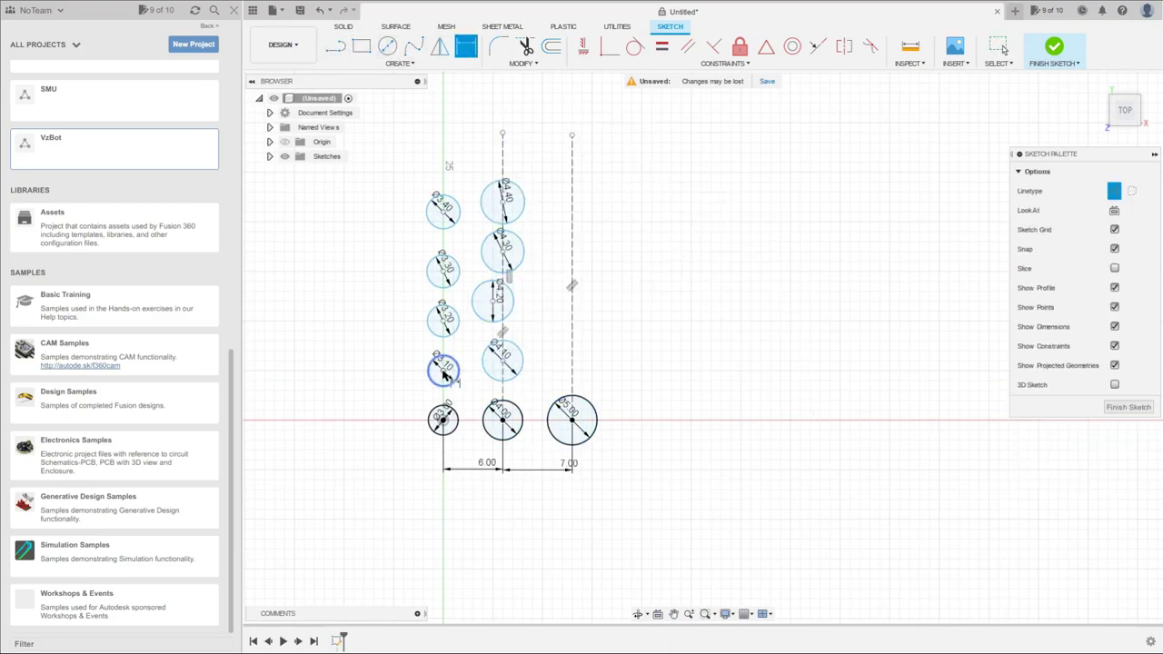
pyautogui.click(442, 371)
pyautogui.click(442, 420)
pyautogui.click(399, 418)
pyautogui.press('Return')
pyautogui.click(395, 322)
pyautogui.click(442, 271)
pyautogui.click(393, 271)
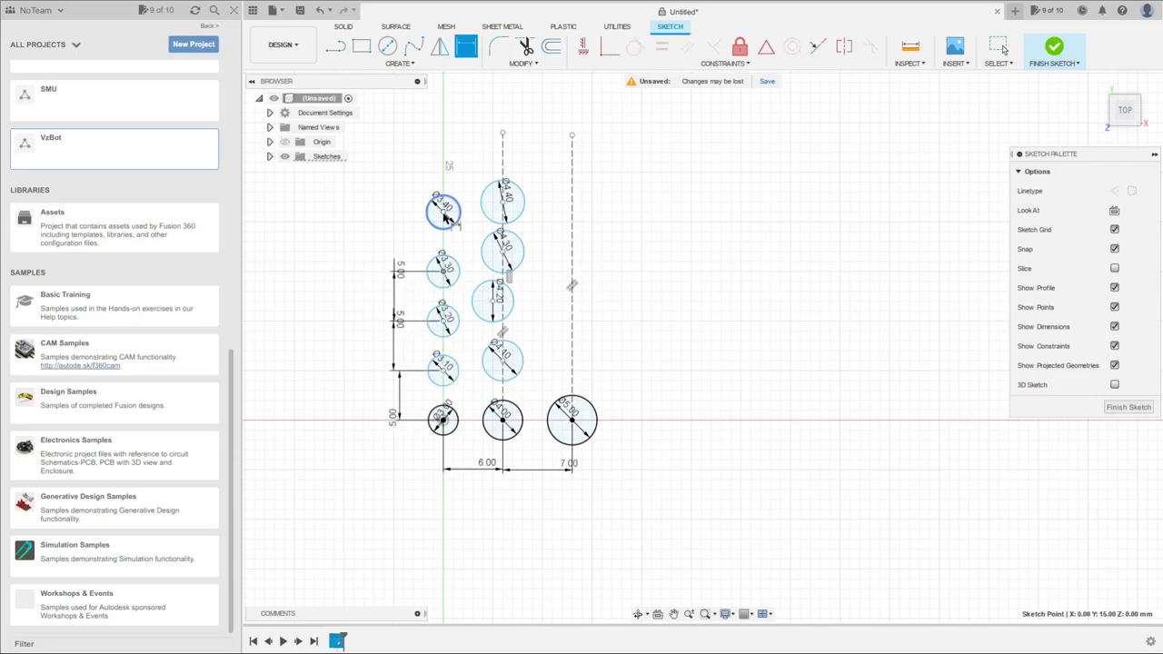
pyautogui.click(388, 218)
pyautogui.write('5')
pyautogui.press('Return')
# Step: Constrain the centres of the circles above the 4 mm circle coincident with its vertical construction line
pyautogui.click(609, 47)
pyautogui.click(492, 300)
pyautogui.click(505, 330)
pyautogui.click(502, 202)
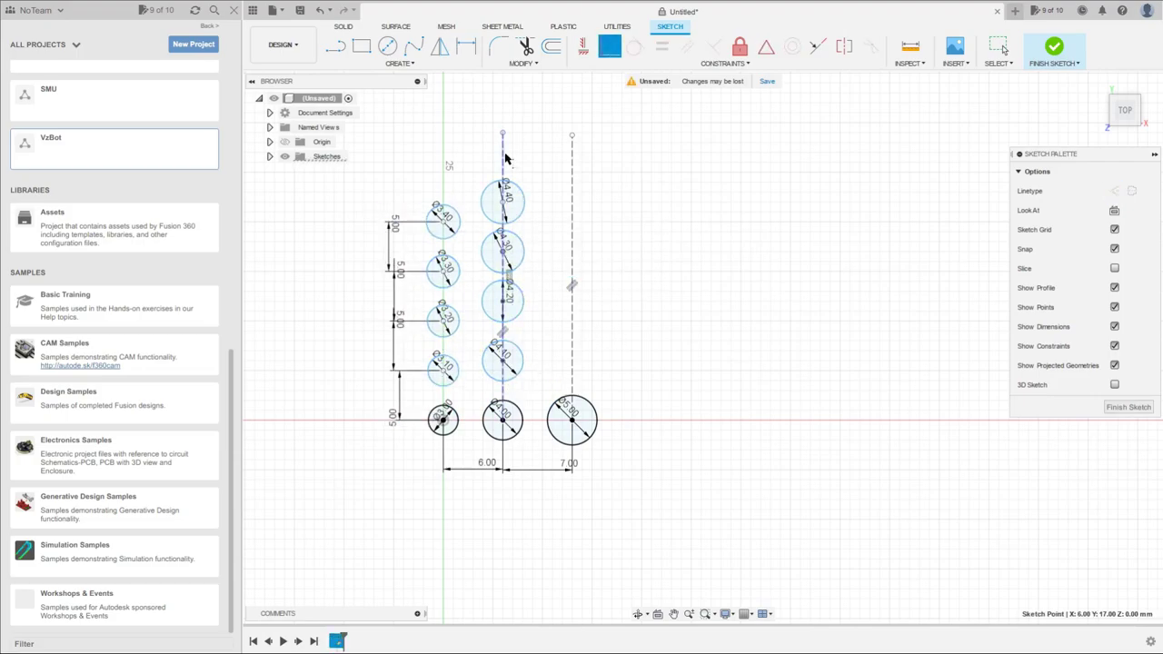
pyautogui.click(505, 156)
# Step: Dimension the 4.1 mm circle 6 mm above the 4 mm circle and the 4.2 mm circle 6 mm above that
pyautogui.click(465, 47)
pyautogui.click(502, 360)
pyautogui.click(502, 419)
pyautogui.click(642, 371)
pyautogui.press('Return')
pyautogui.click(502, 360)
pyautogui.click(502, 301)
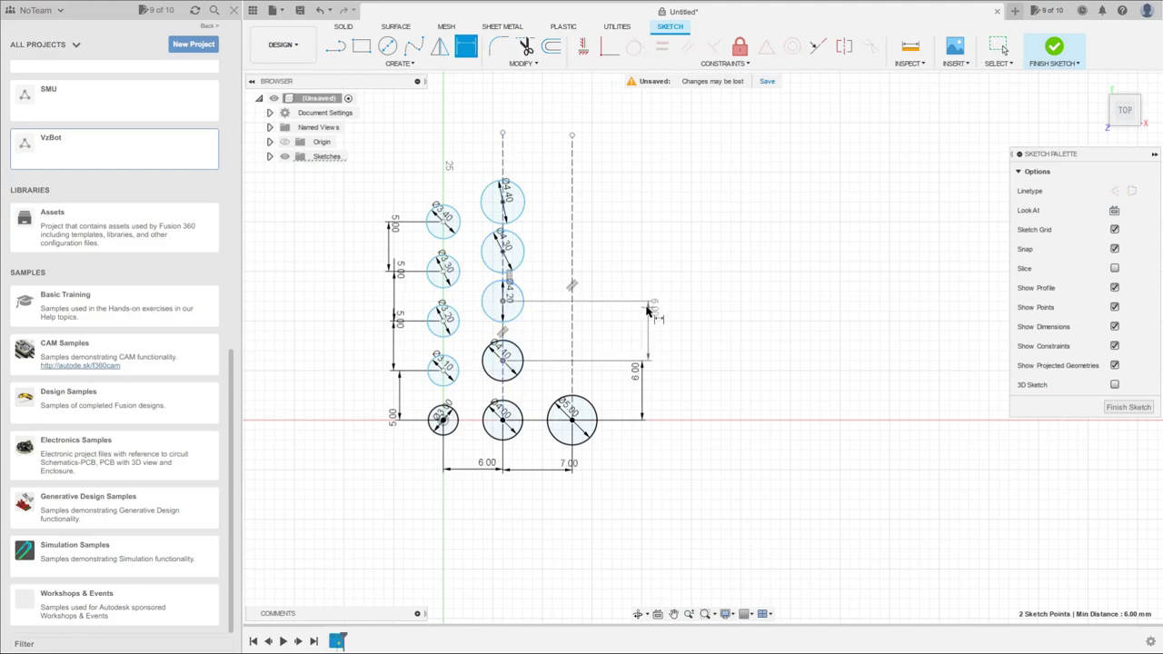
pyautogui.click(642, 307)
pyautogui.press('Return')
# Step: Space the 4.3 mm and 4.4 mm circles 6 mm apart, continuing upward from the 4.2 mm circle
pyautogui.click(502, 250)
pyautogui.click(642, 259)
pyautogui.click(502, 241)
pyautogui.click(502, 202)
pyautogui.click(649, 207)
pyautogui.write('6')
pyautogui.press('Return')
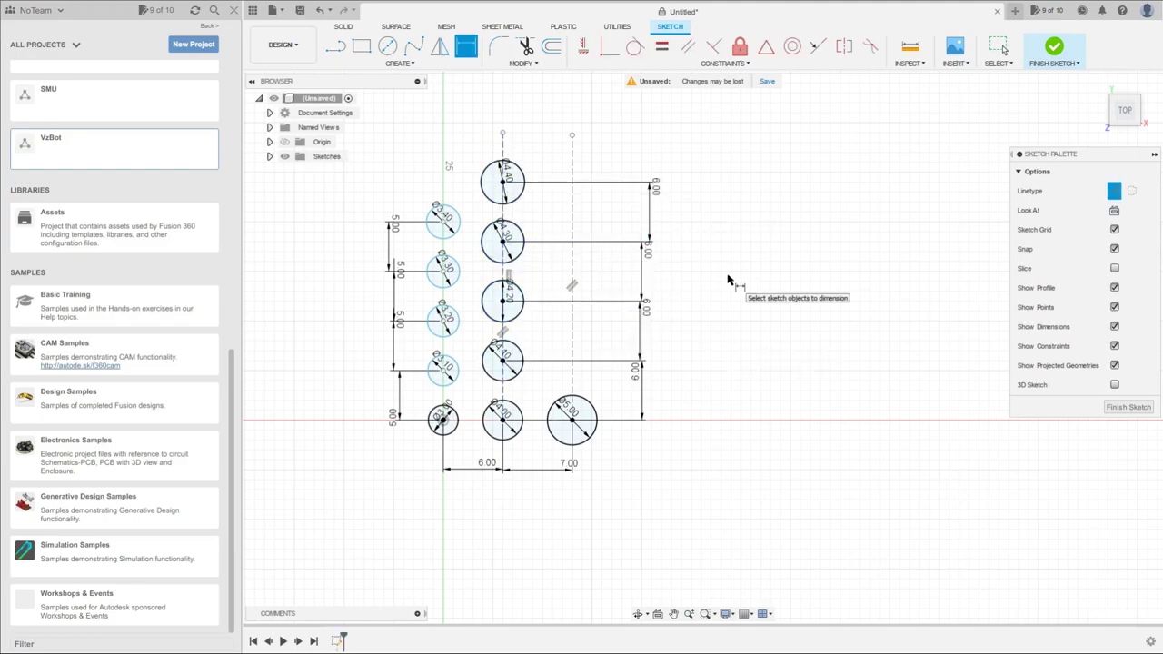
# Step: Sketch 5.1 mm and 5.2 mm circles on the construction line above the 5 mm circle
pyautogui.click(387, 46)
pyautogui.click(571, 357)
pyautogui.write('5.1')
pyautogui.press('Return')
pyautogui.click(571, 288)
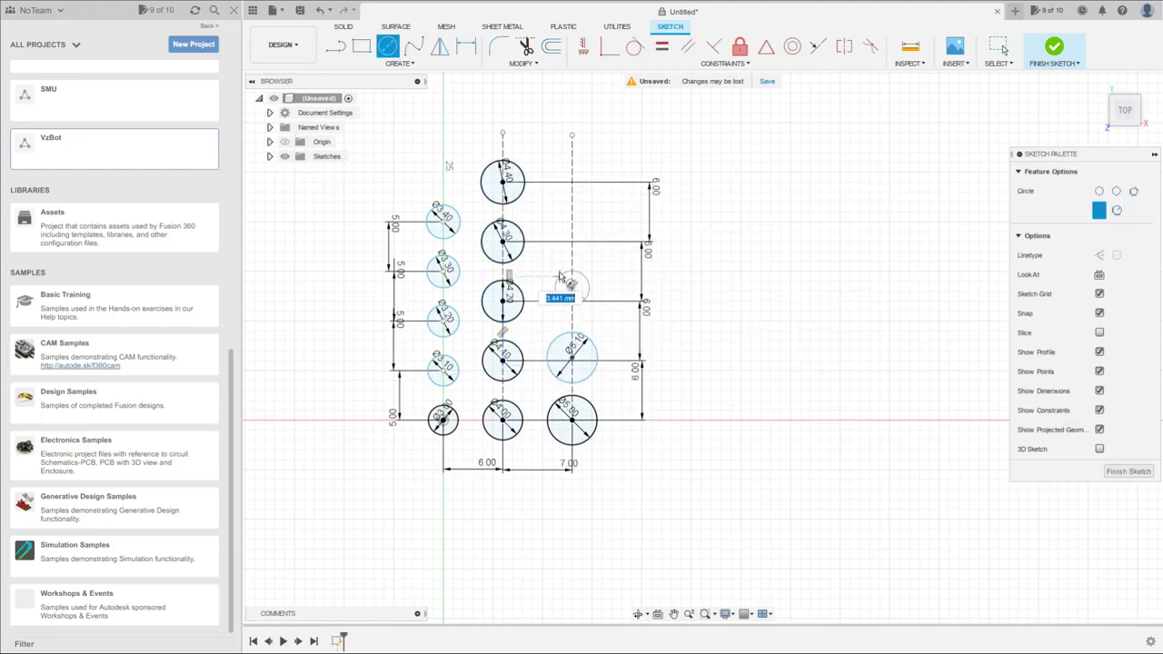
pyautogui.write('5.2')
pyautogui.press('Return')
# Step: Add 5.3 mm and 5.4 mm circles on the construction line above the 5.2 mm circle
pyautogui.click(572, 227)
pyautogui.write('5.3')
pyautogui.press('Return')
pyautogui.press('c')
pyautogui.click(571, 168)
pyautogui.write('5.4')
pyautogui.press('Return')
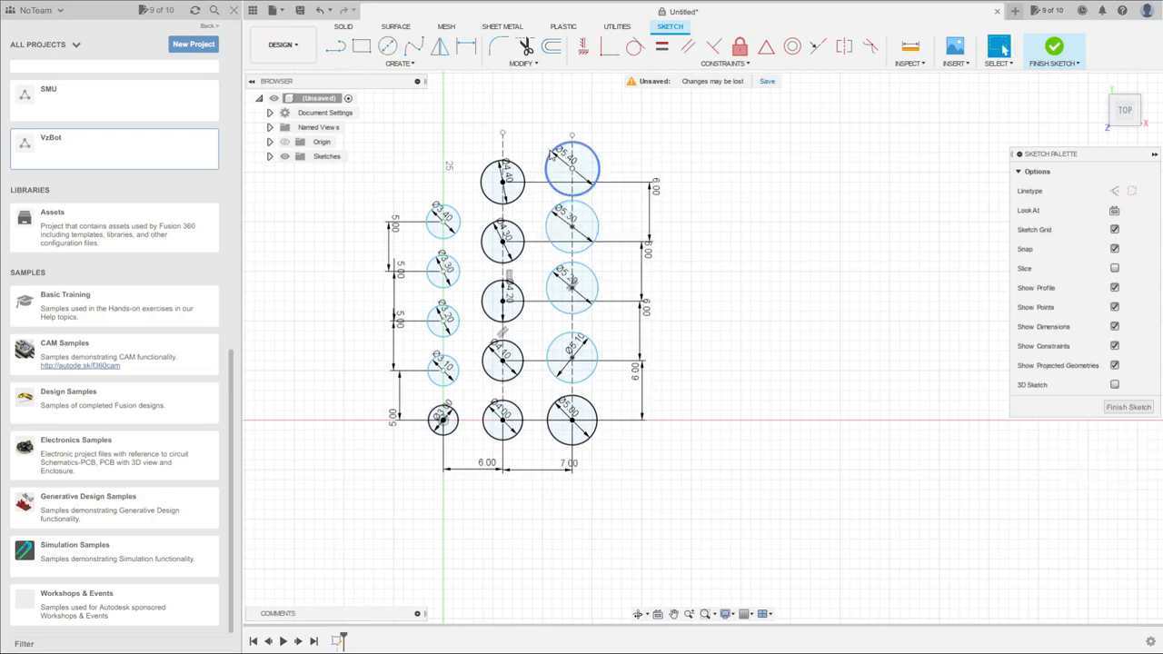
# Step: Dimension the 5 mm to 5.4 mm circles so neighbouring centres in the column are 7 mm apart
pyautogui.click(459, 52)
pyautogui.click(571, 420)
pyautogui.click(572, 358)
pyautogui.click(691, 363)
pyautogui.write('7')
pyautogui.press('Return')
pyautogui.click(571, 350)
pyautogui.click(571, 288)
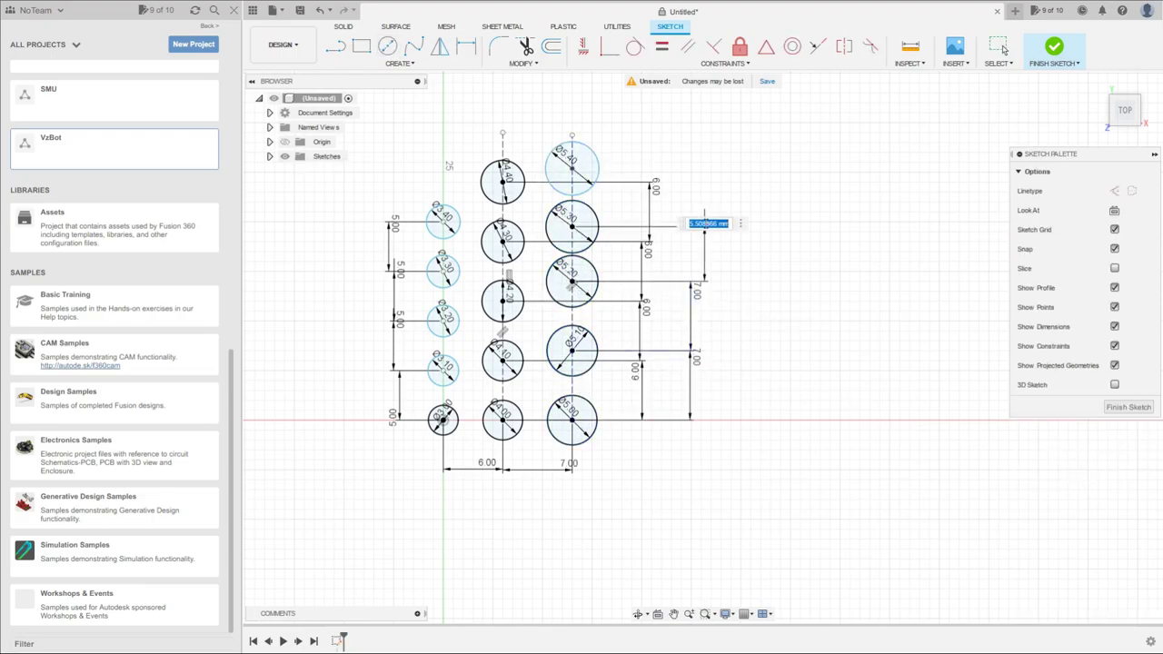
pyautogui.write('7')
pyautogui.press('Return')
# Step: Draw a vertical construction line above the 3 mm circle and make the 3.1 mm to 3.4 mm circle centres coincident with it
pyautogui.press('l')
pyautogui.click(442, 148)
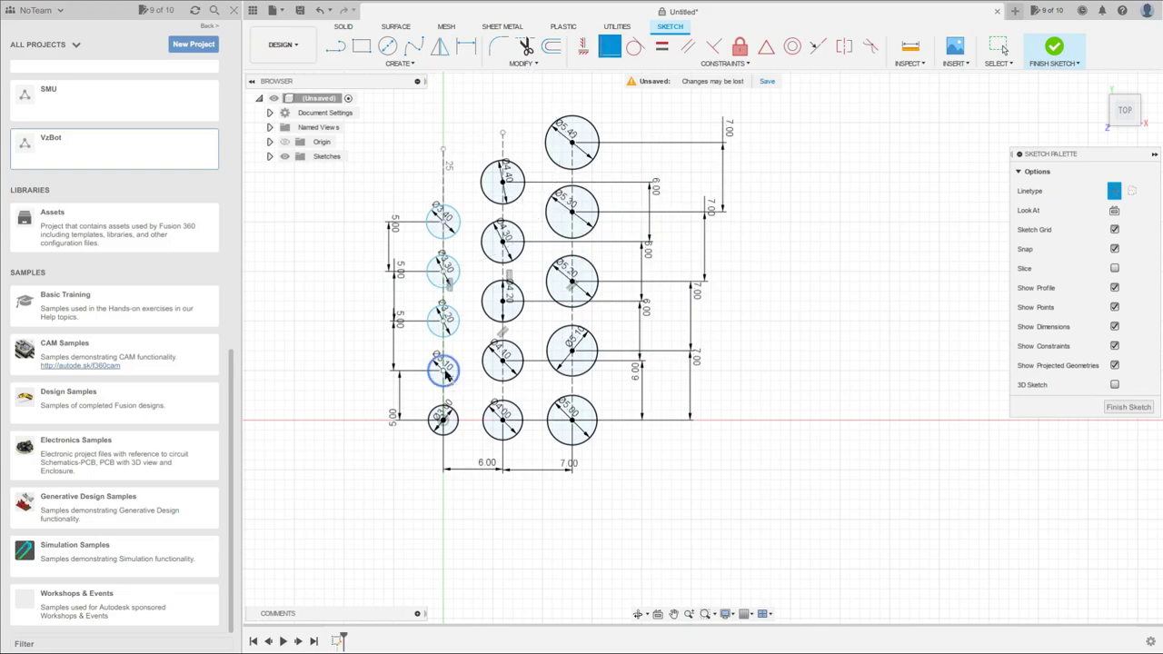
pyautogui.click(443, 370)
pyautogui.click(443, 345)
pyautogui.click(443, 321)
pyautogui.click(443, 296)
pyautogui.click(444, 271)
pyautogui.click(443, 190)
pyautogui.click(444, 222)
pyautogui.click(444, 187)
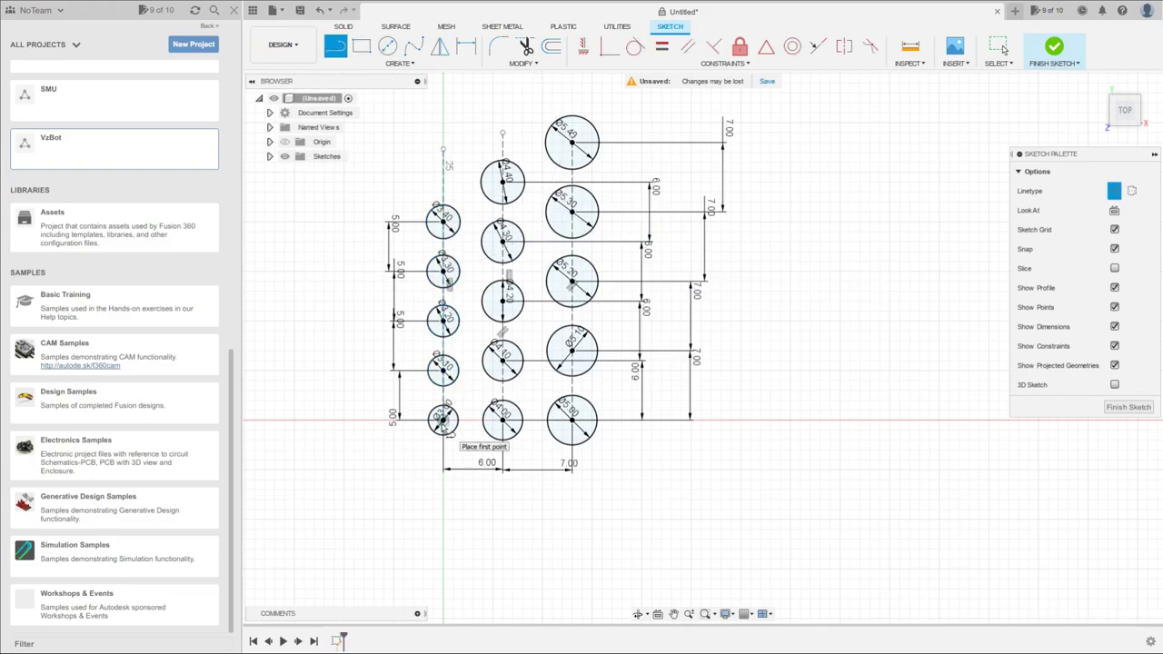
# Step: Draw a closed solid-line outline around all the circles, with a sloped edge across the upper corner beside the 3.4 mm circle
pyautogui.click(413, 460)
pyautogui.click(1113, 191)
pyautogui.click(414, 182)
pyautogui.moveTo(563, 84); pyautogui.dragTo(510, 148, button='middle')
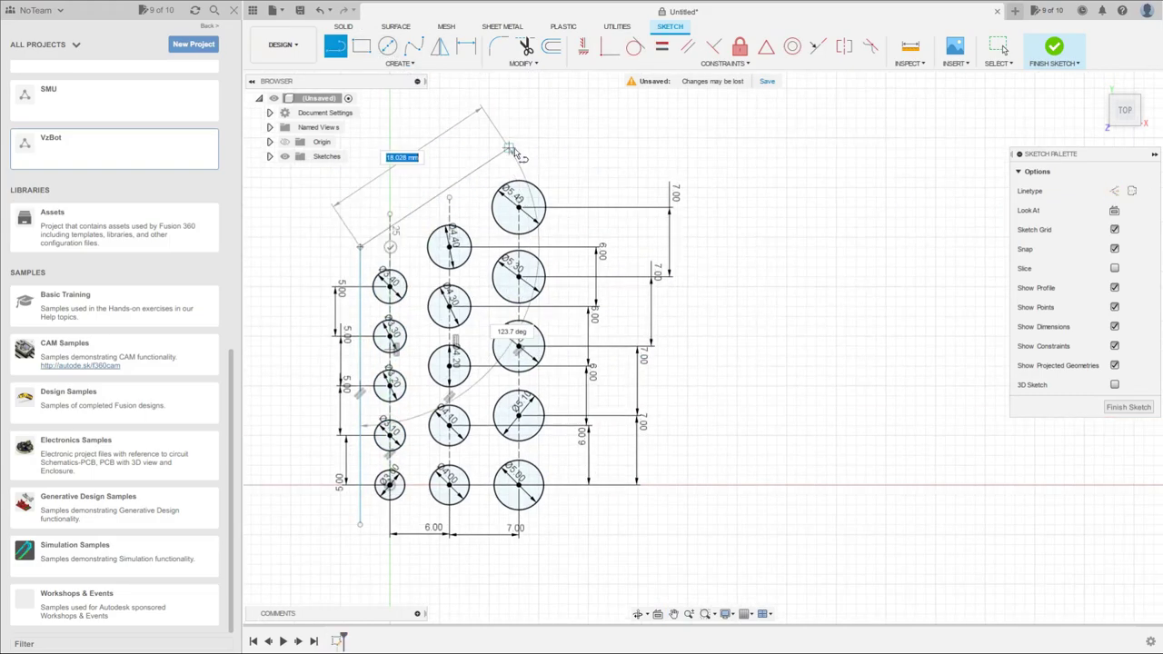
pyautogui.click(519, 148)
pyautogui.click(578, 148)
pyautogui.click(579, 524)
pyautogui.click(359, 524)
pyautogui.press('Escape')
# Step: Dimension the outline's lower edge 5 mm and its nearest vertical edge 6 mm from the 5 mm circle's centre
pyautogui.click(465, 46)
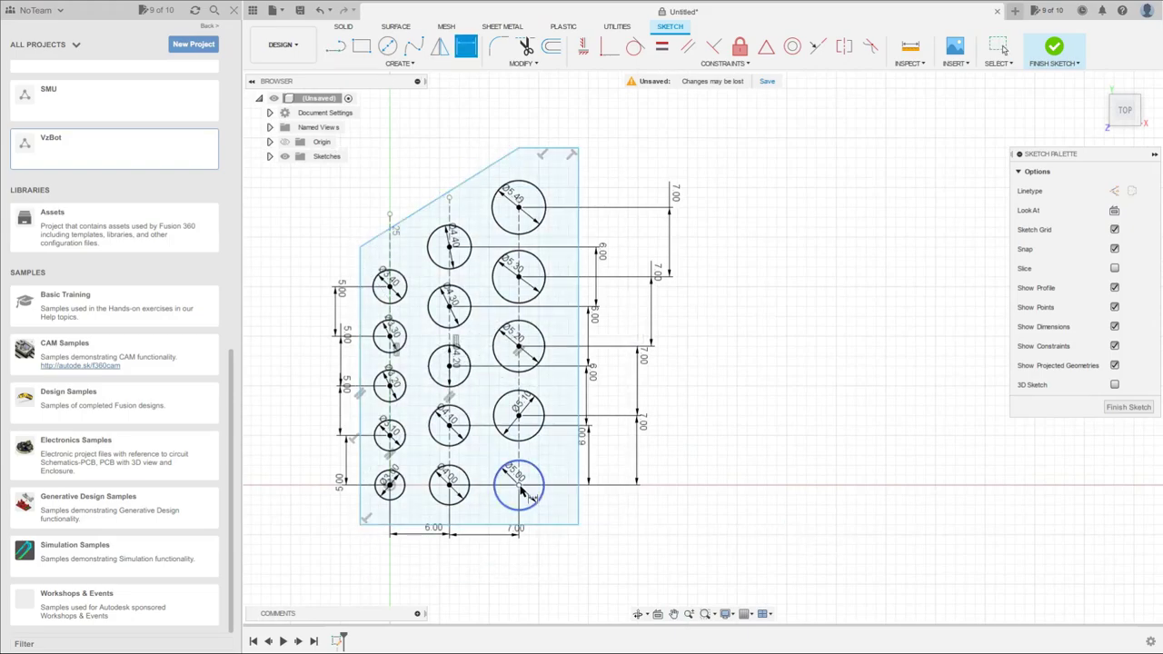
pyautogui.click(518, 485)
pyautogui.click(545, 524)
pyautogui.click(665, 527)
pyautogui.press('Return')
pyautogui.click(519, 485)
pyautogui.click(578, 508)
pyautogui.click(575, 570)
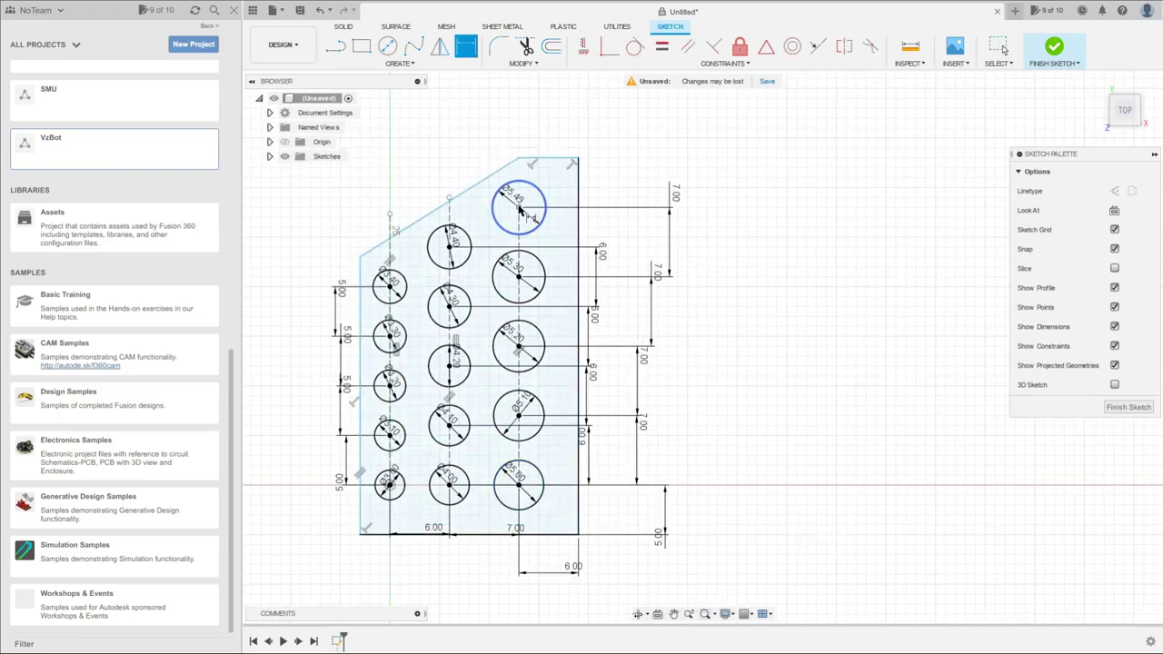
# Step: Dimension the outline's top edge 6 mm above the 5.4 mm circle's centre and add a length dimension to the longest vertical edge
pyautogui.click(518, 208)
pyautogui.click(538, 148)
pyautogui.click(543, 104)
pyautogui.press('Return')
pyautogui.click(578, 227)
pyautogui.click(779, 536)
pyautogui.press('Return')
# Step: Dimension the outline's vertical edge 4 mm from the 3 mm circle's centre and finish the sketch
pyautogui.click(389, 485)
pyautogui.click(360, 504)
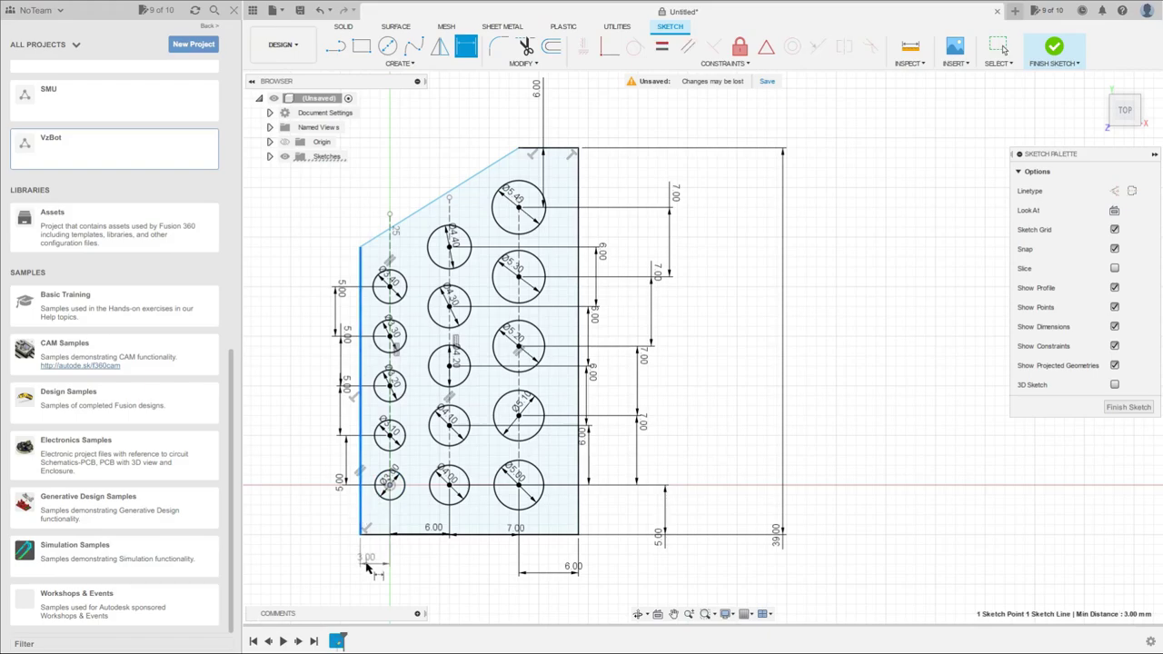
pyautogui.click(367, 563)
pyautogui.write('4')
pyautogui.press('Return')
pyautogui.click(1120, 406)
pyautogui.click(568, 342)
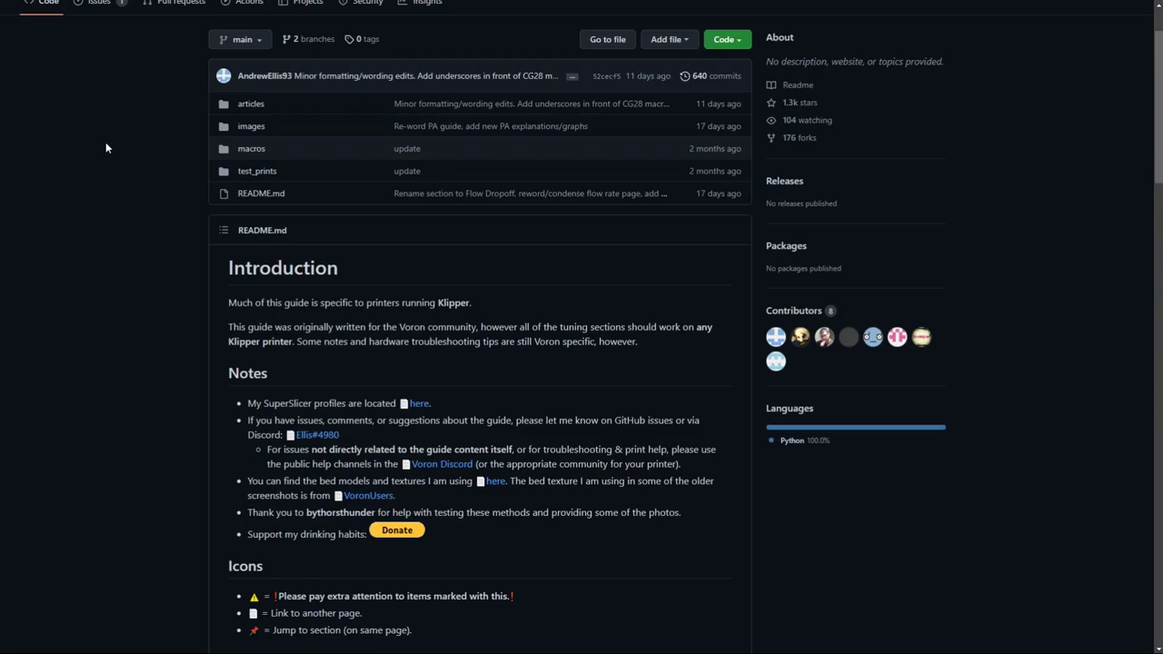
# Step: Switch to GitHub and look through the Print-Tuning-Guide and Ellis-PIF-Profile repository pages
pyautogui.scroll(1, 106, 148)
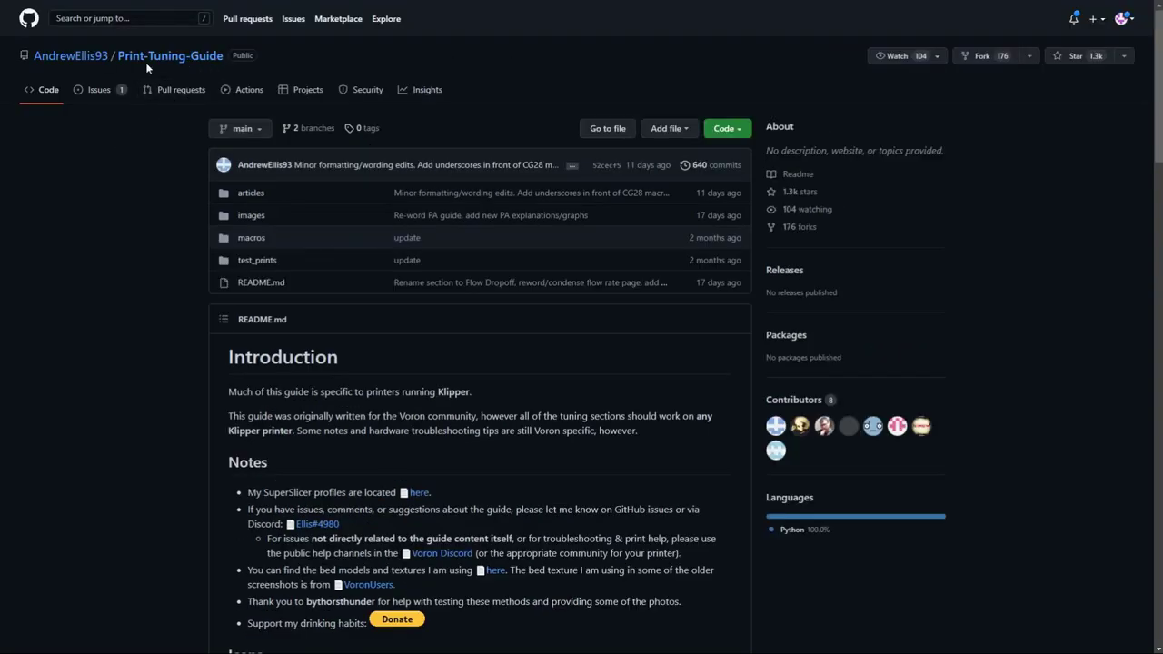
pyautogui.moveTo(43, 62)
pyautogui.scroll(-1, 141, 318)
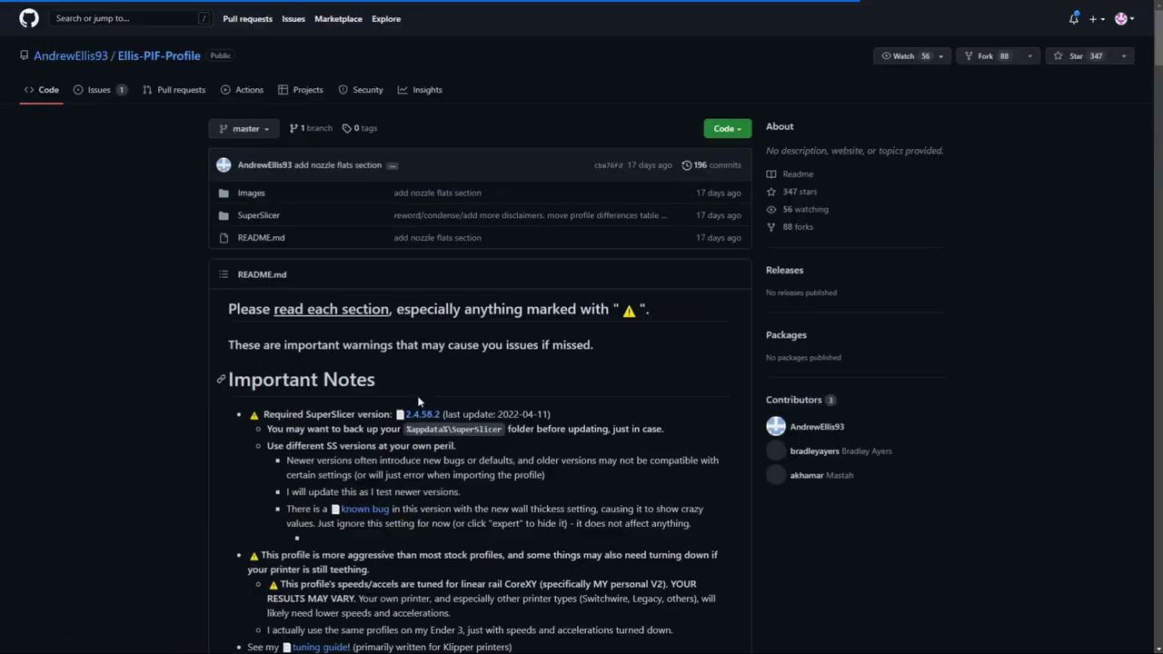
pyautogui.scroll(-4, 432, 371)
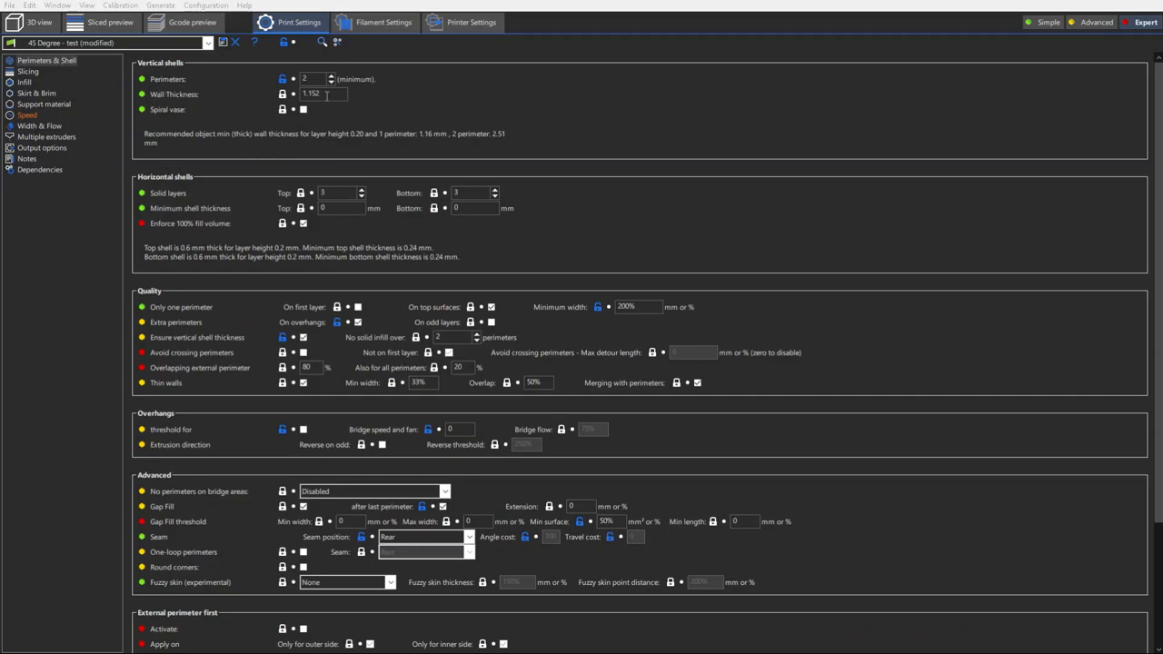
# Step: Switch to SuperSlicer and review the print settings for perimeters, solid layers, infill and slicing
pyautogui.moveTo(314, 76)
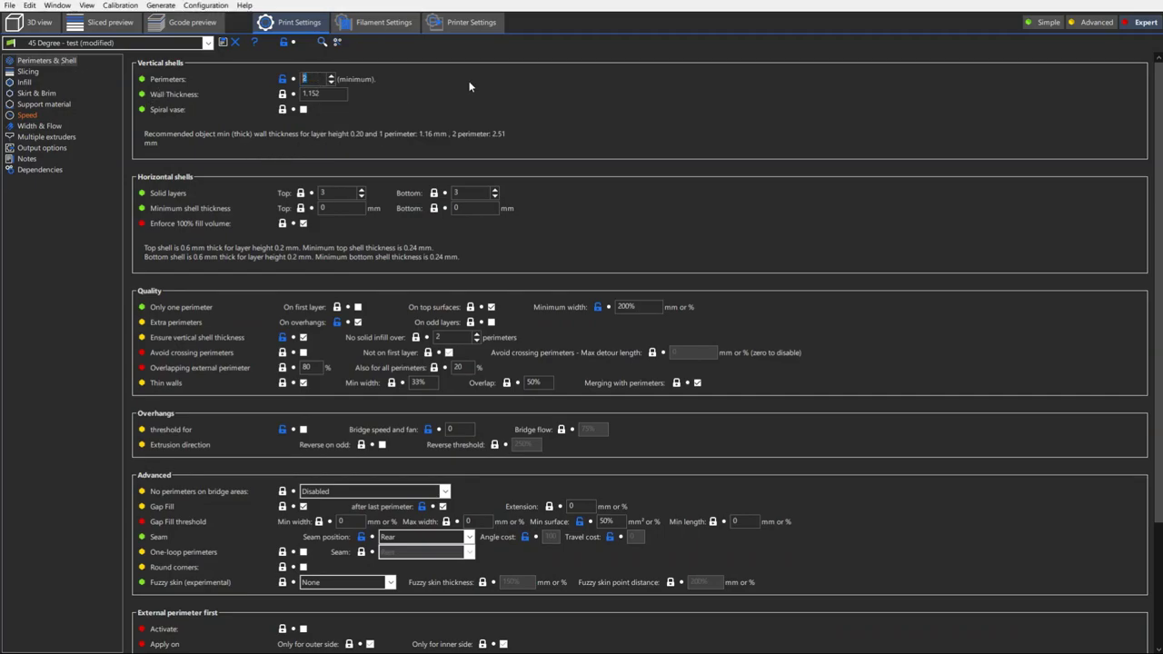
pyautogui.click(338, 191)
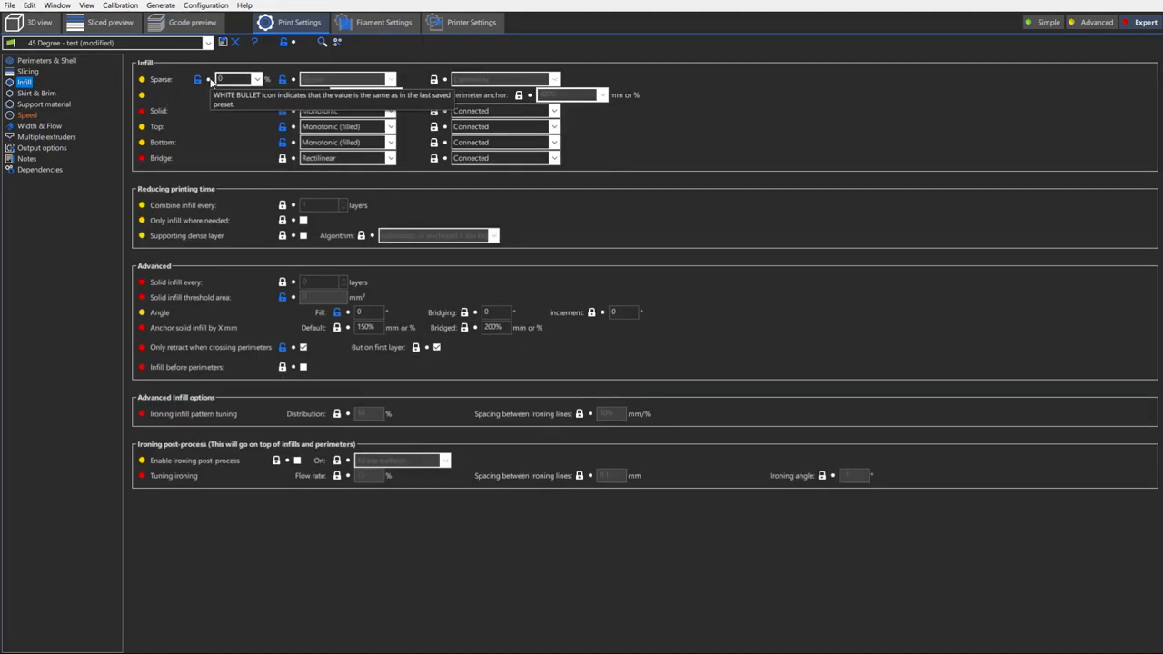
pyautogui.click(28, 71)
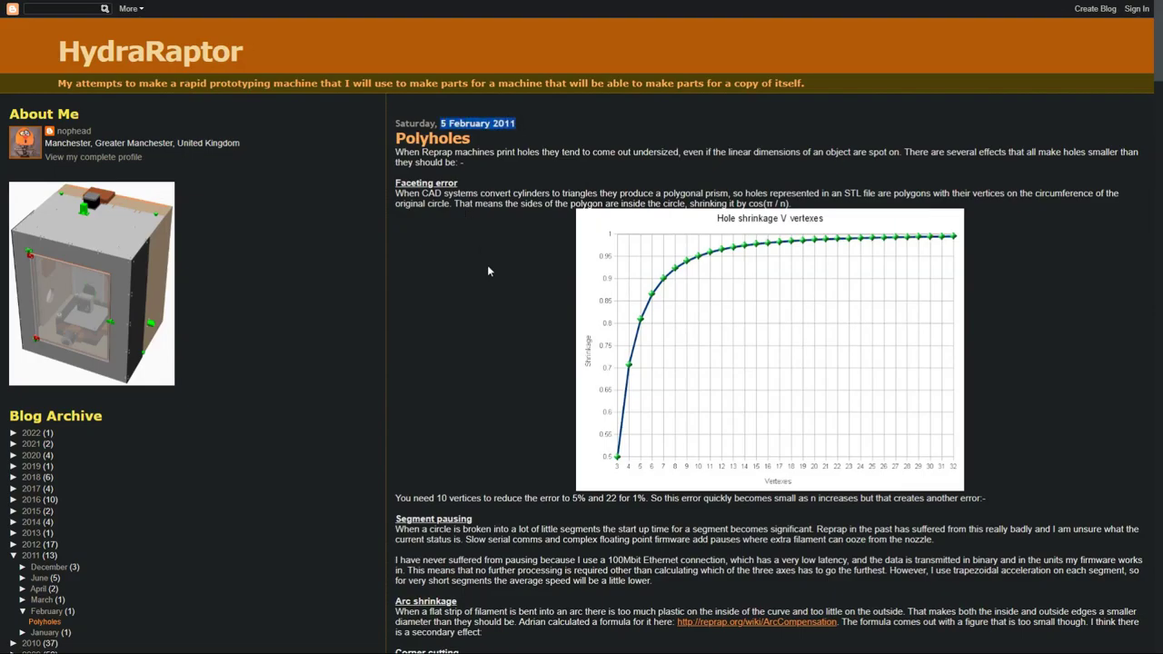
# Step: Read the HydraRaptor blog's Polyholes article, covering the hole test shapes and drill fit photos
pyautogui.scroll(-15, 487, 269)
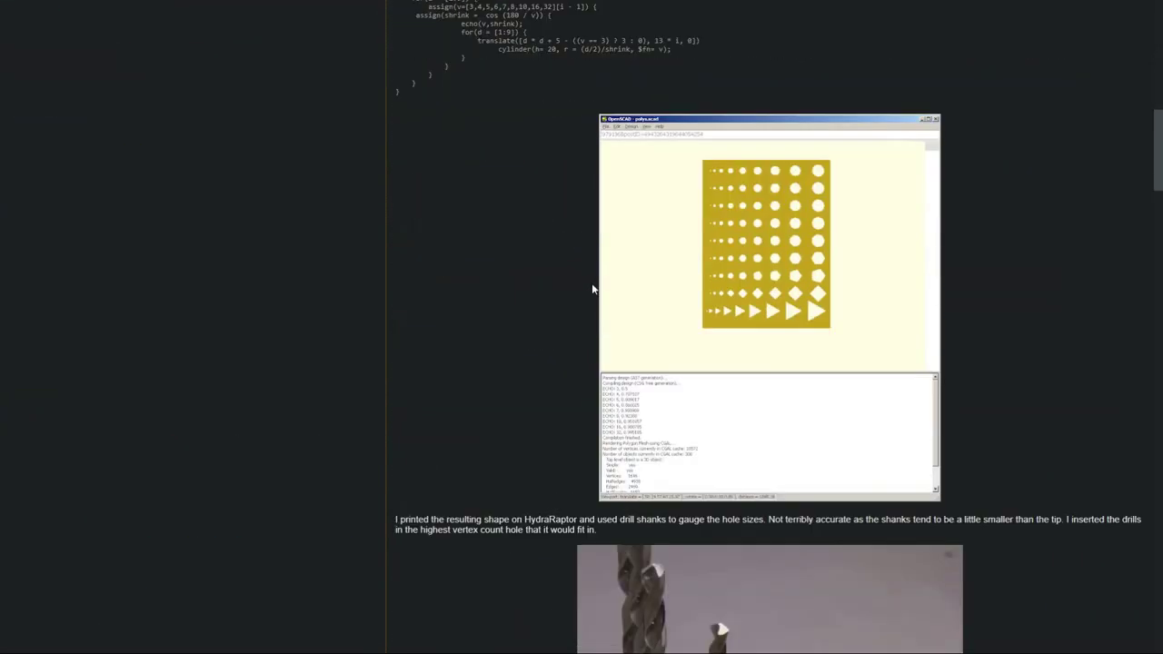
pyautogui.scroll(-3, 581, 287)
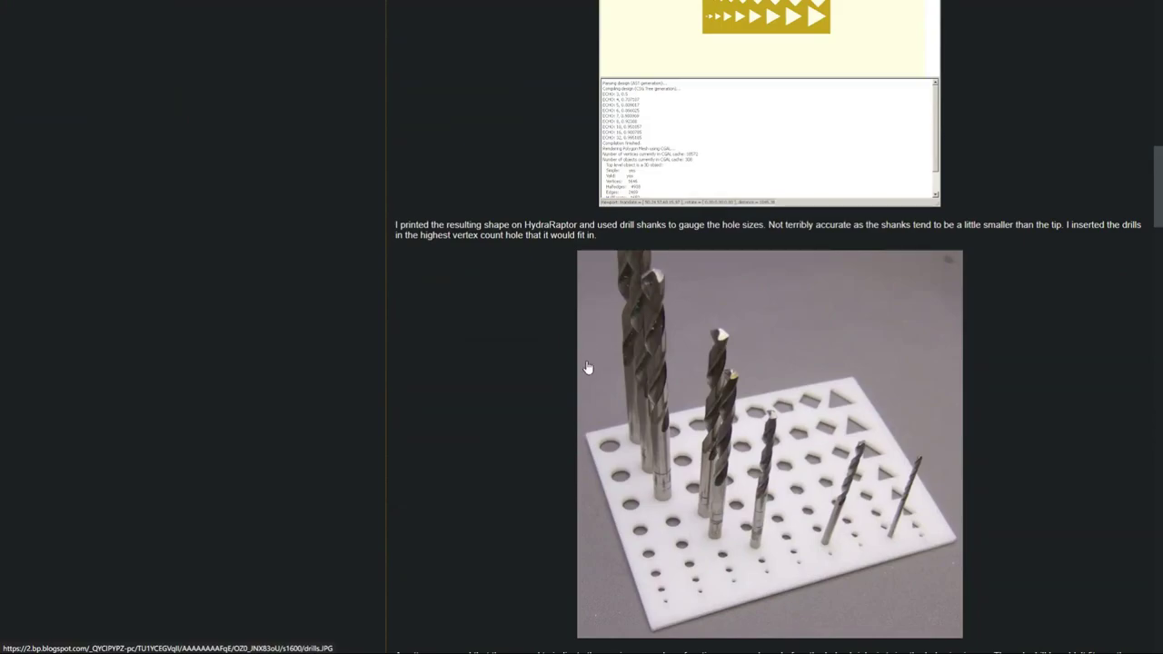
pyautogui.scroll(-9, 677, 354)
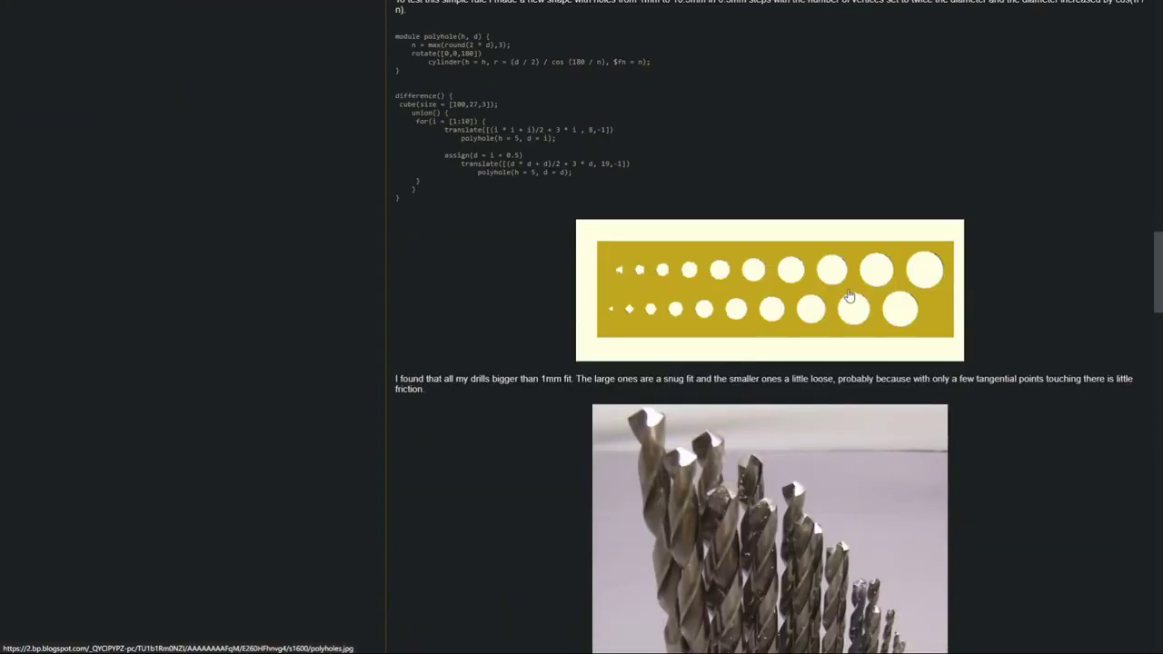
pyautogui.scroll(-3, 701, 300)
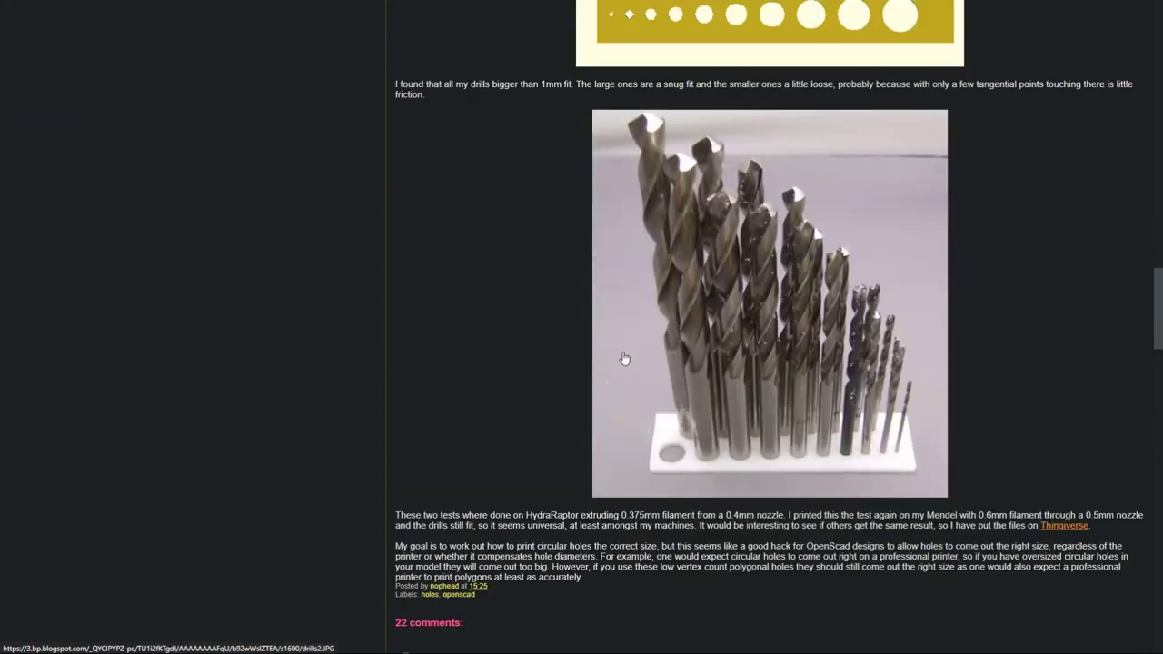
pyautogui.scroll(-5, 624, 359)
pyautogui.scroll(8, 624, 359)
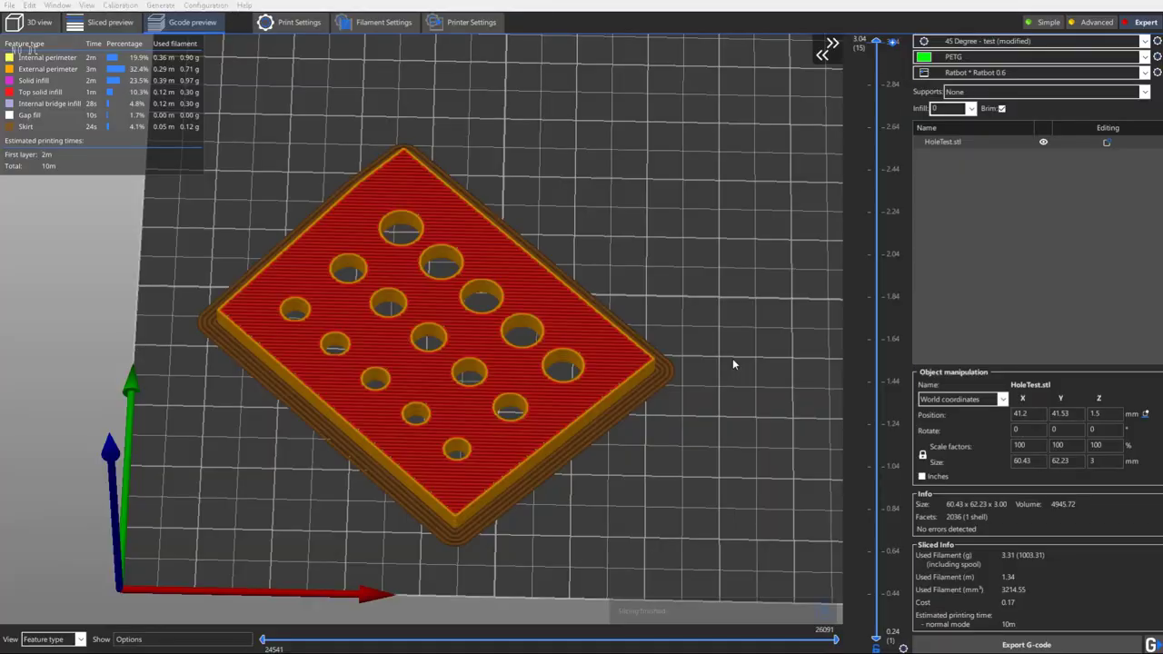
# Step: Step through the sliced layers of HoleTest.stl to examine the shapes of its holes
pyautogui.moveTo(875, 42)
pyautogui.mouseDown()
pyautogui.moveTo(878, 374)
pyautogui.moveTo(865, 28)
pyautogui.mouseUp()
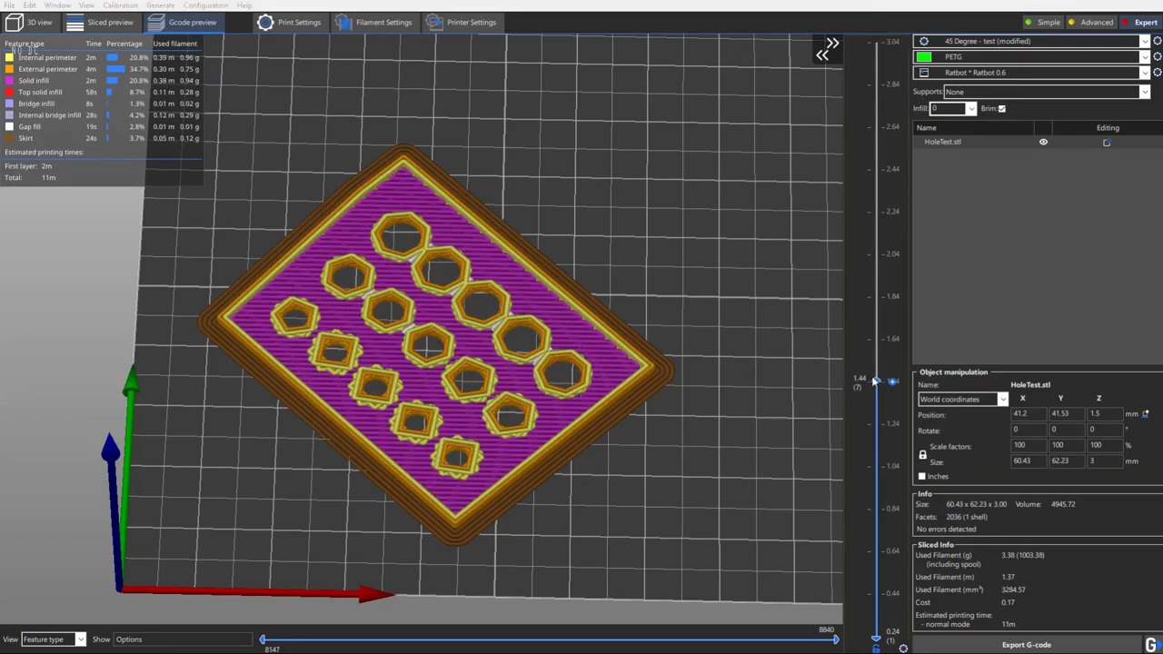
pyautogui.moveTo(875, 380); pyautogui.dragTo(878, 228)
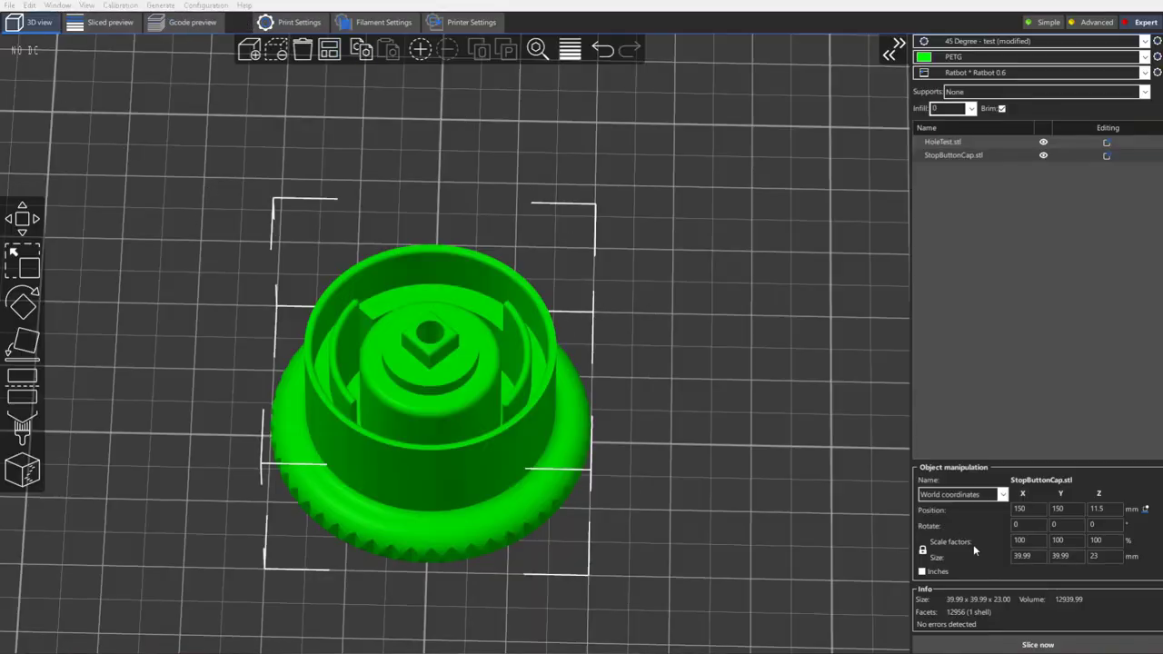
# Step: Slice StopButtonCap.stl and inspect the upper layers of its central square post in the G-code preview
pyautogui.click(978, 646)
pyautogui.scroll(5, 413, 343)
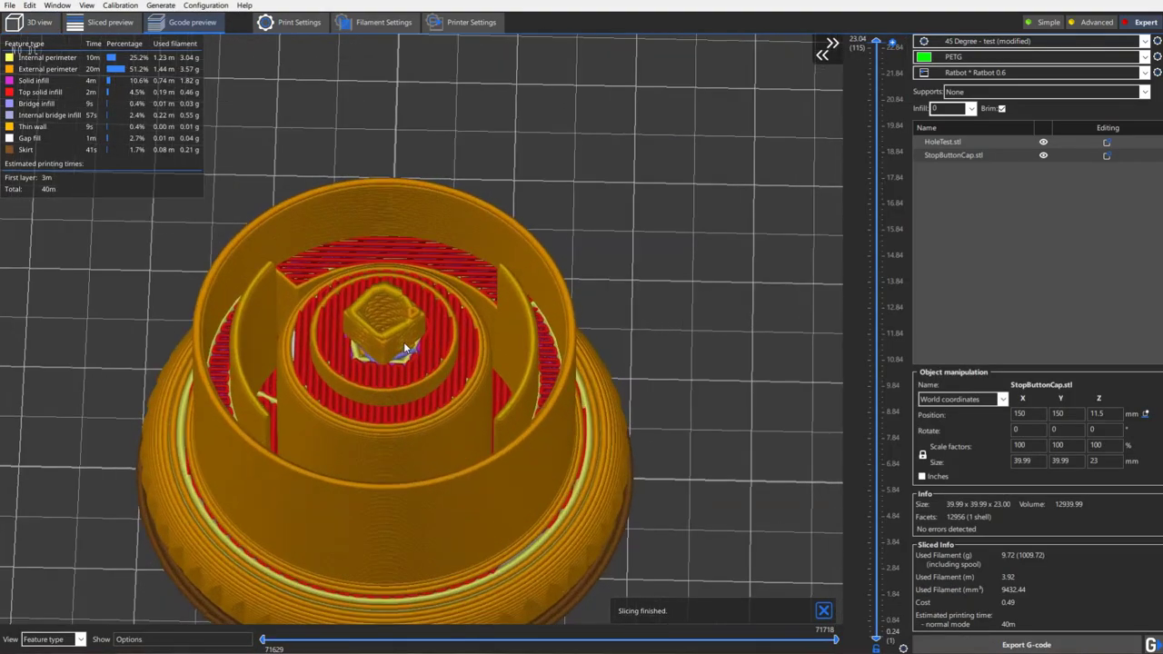
pyautogui.moveTo(413, 343); pyautogui.dragTo(509, 354)
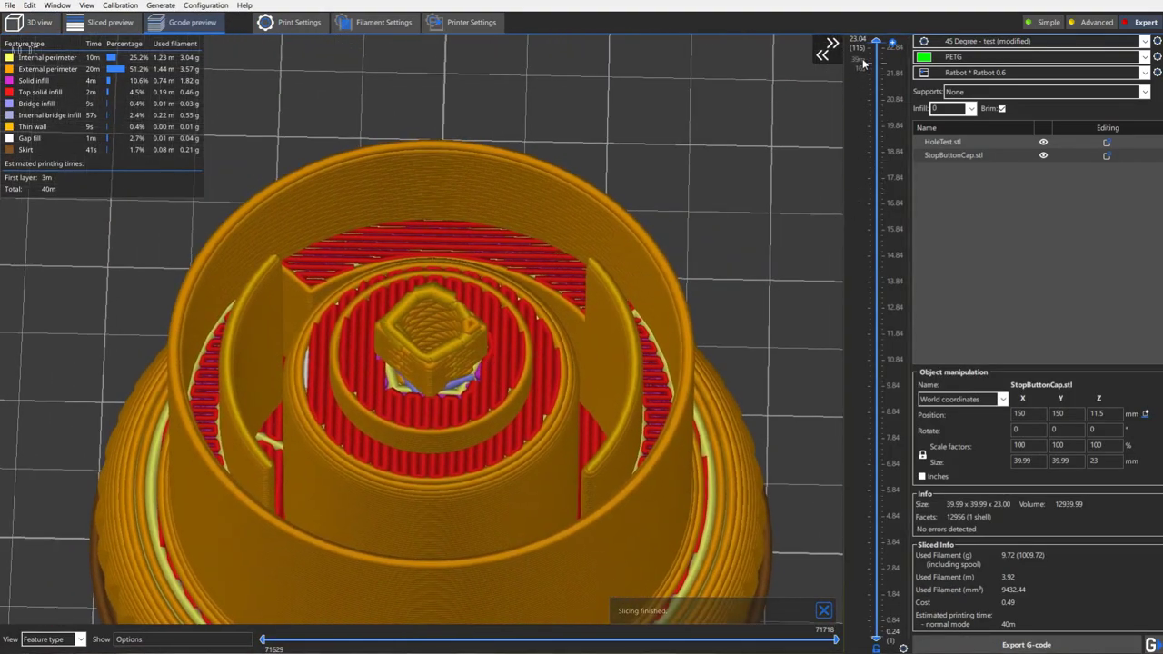
pyautogui.moveTo(878, 45); pyautogui.dragTo(874, 67)
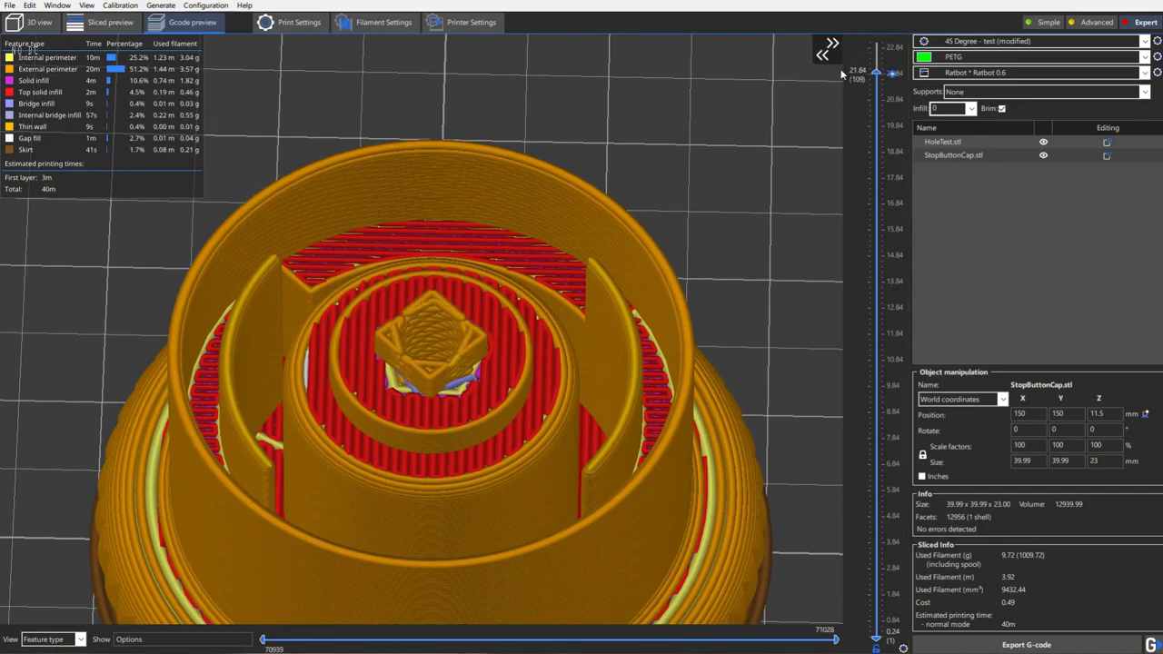
pyautogui.moveTo(841, 71); pyautogui.dragTo(836, 34)
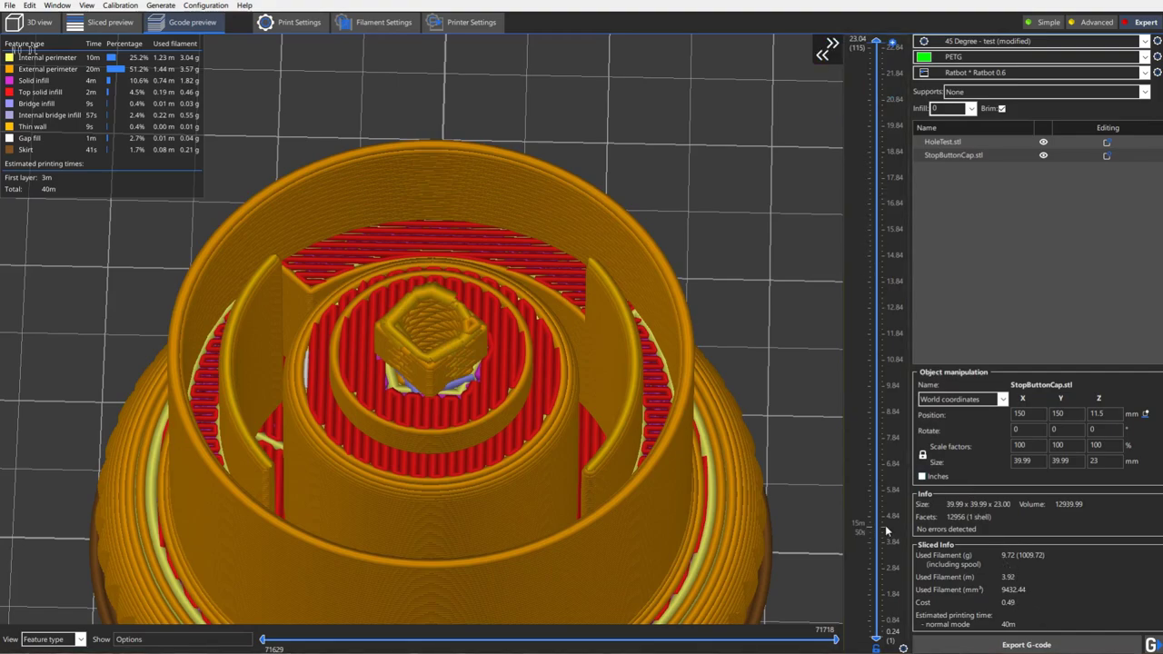